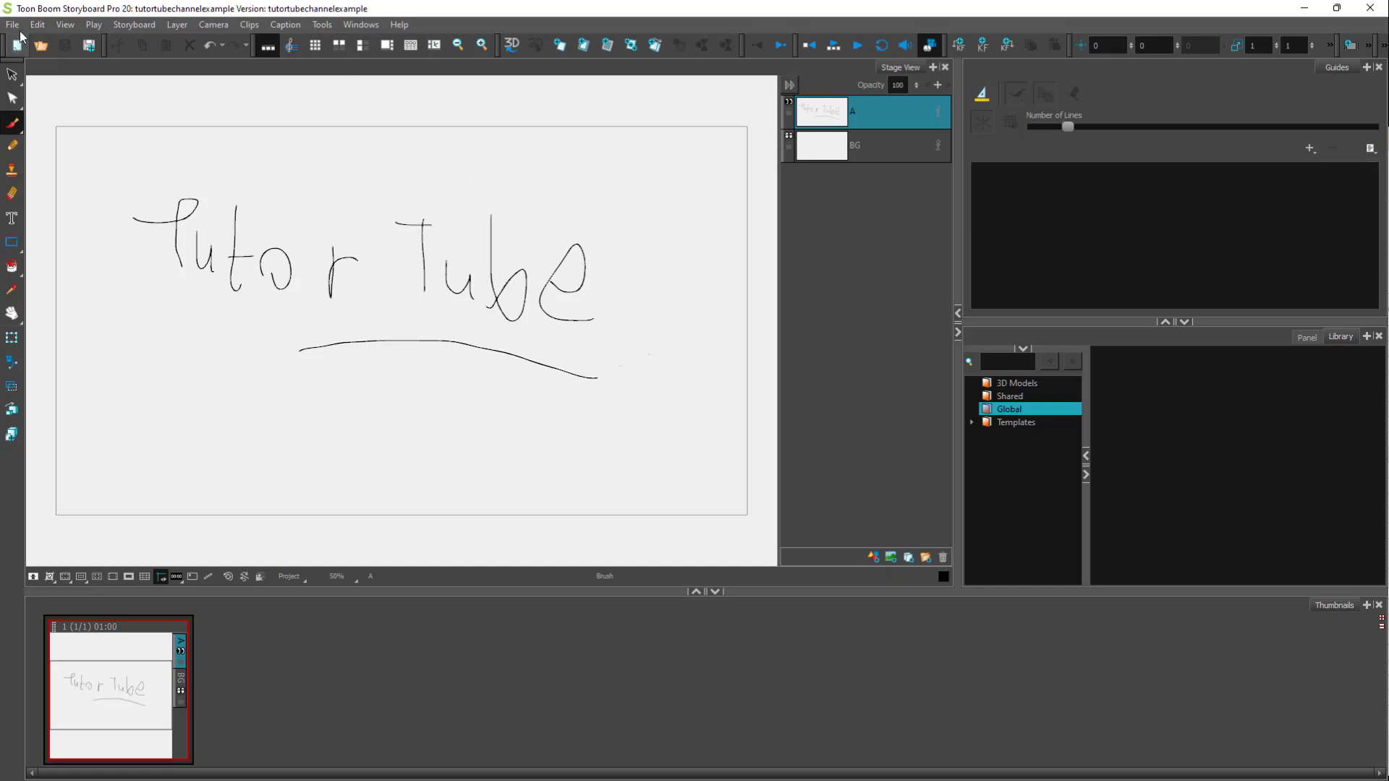
Open the File menu for the project with the hand-drawn 'Tutor Tube' lettering on panel 1.
click(12, 26)
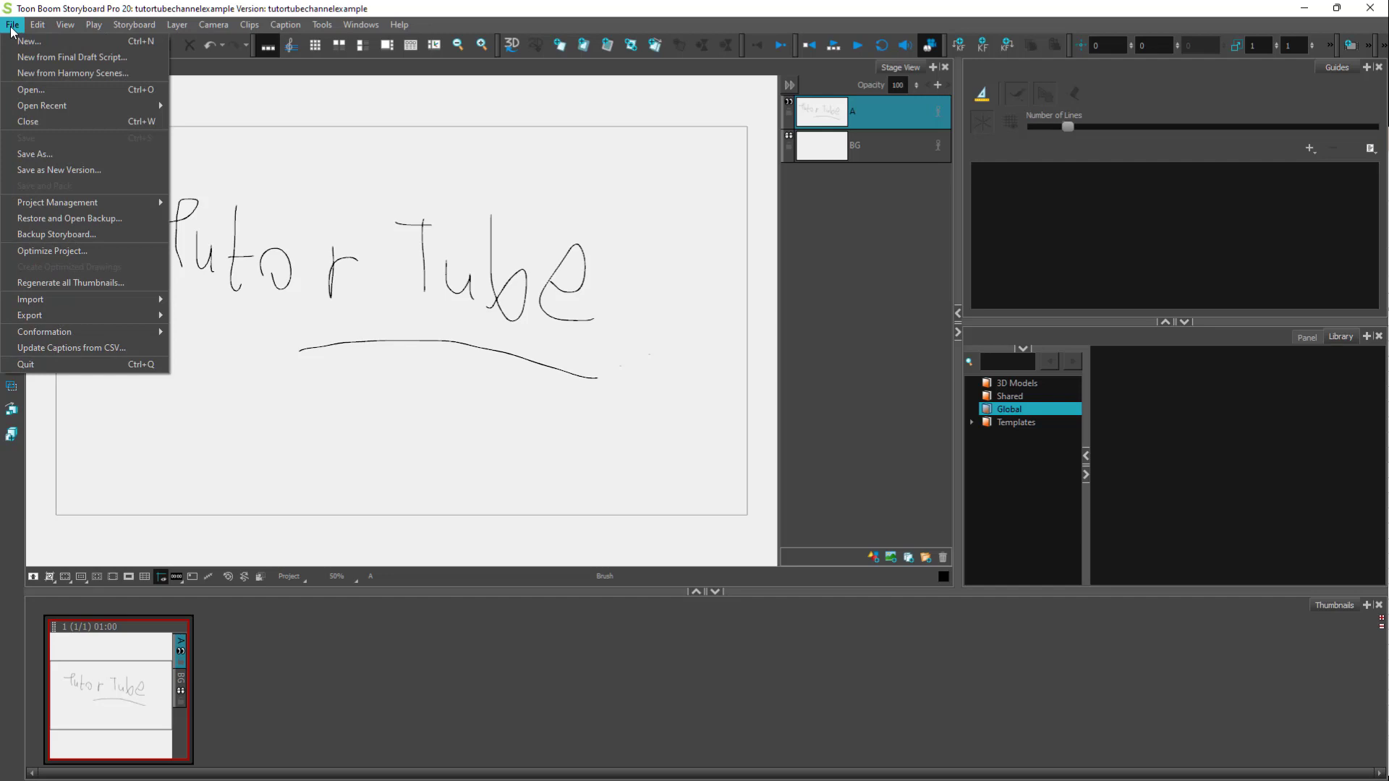
Save the project to the Desktop as tutortubechannelexample2.
click(48, 155)
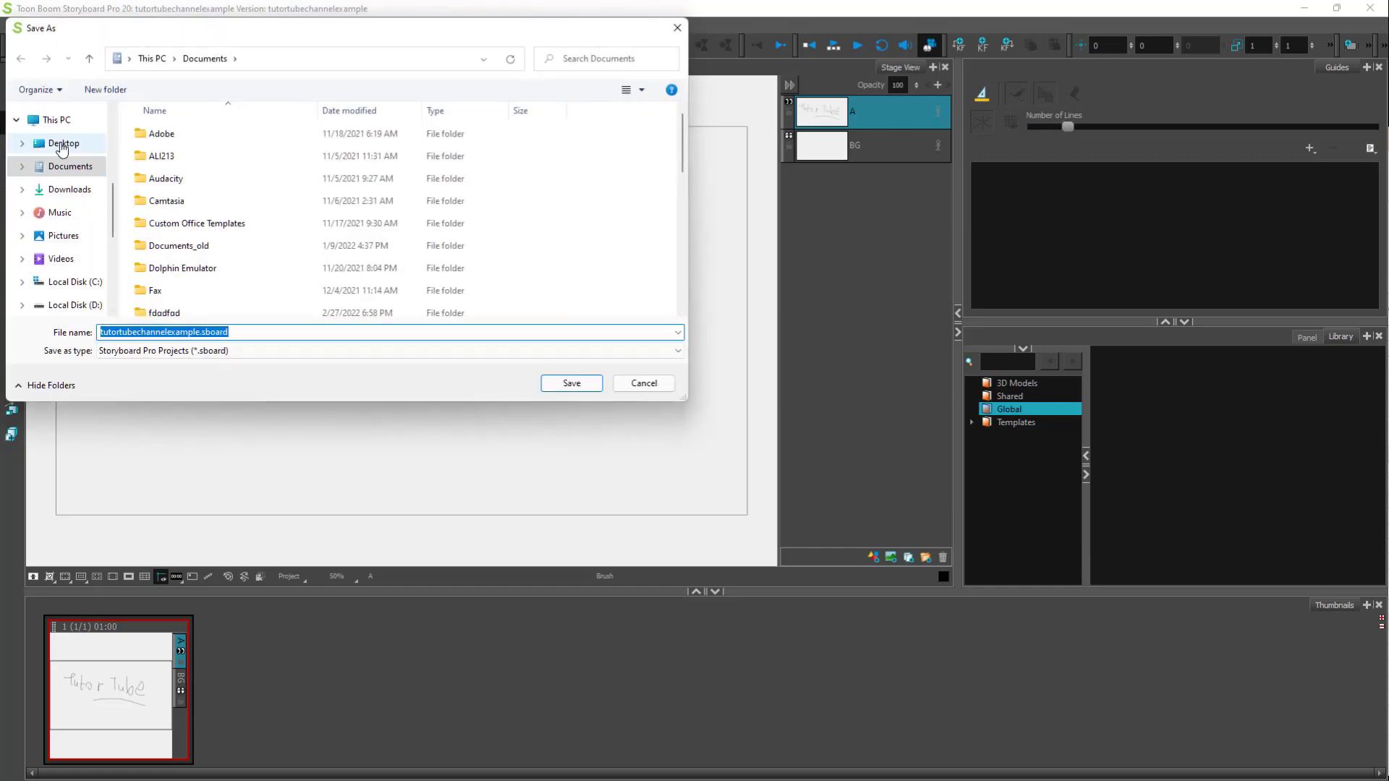
click(62, 144)
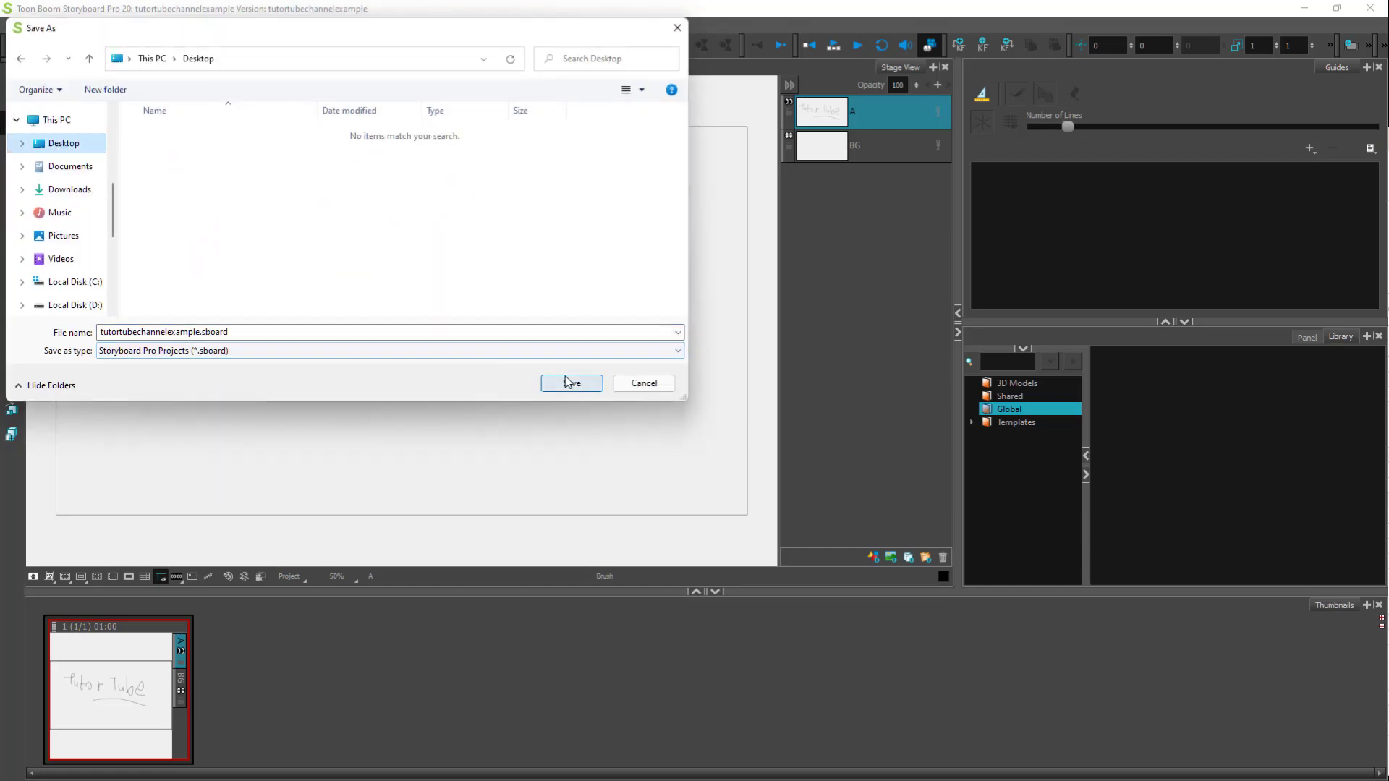
click(195, 331)
click(194, 332)
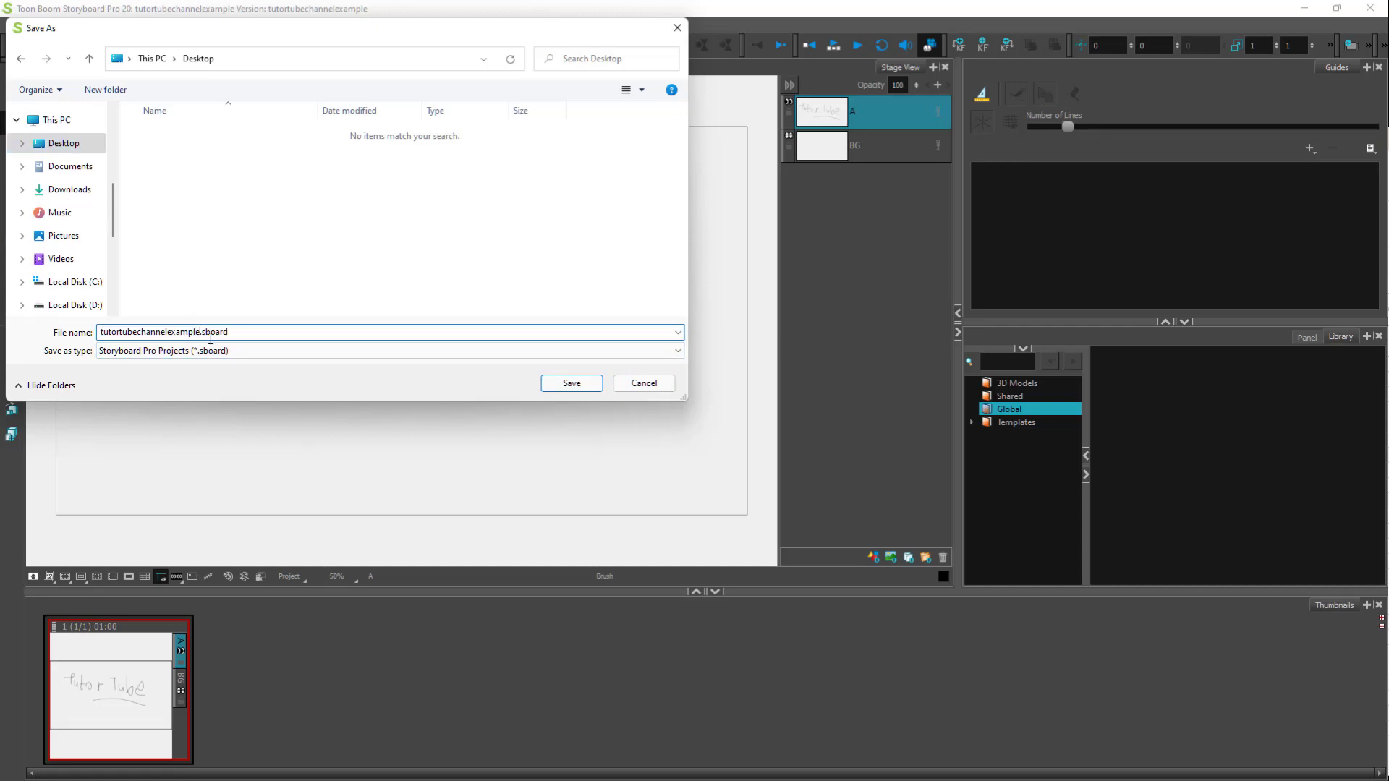
text(2)
click(550, 384)
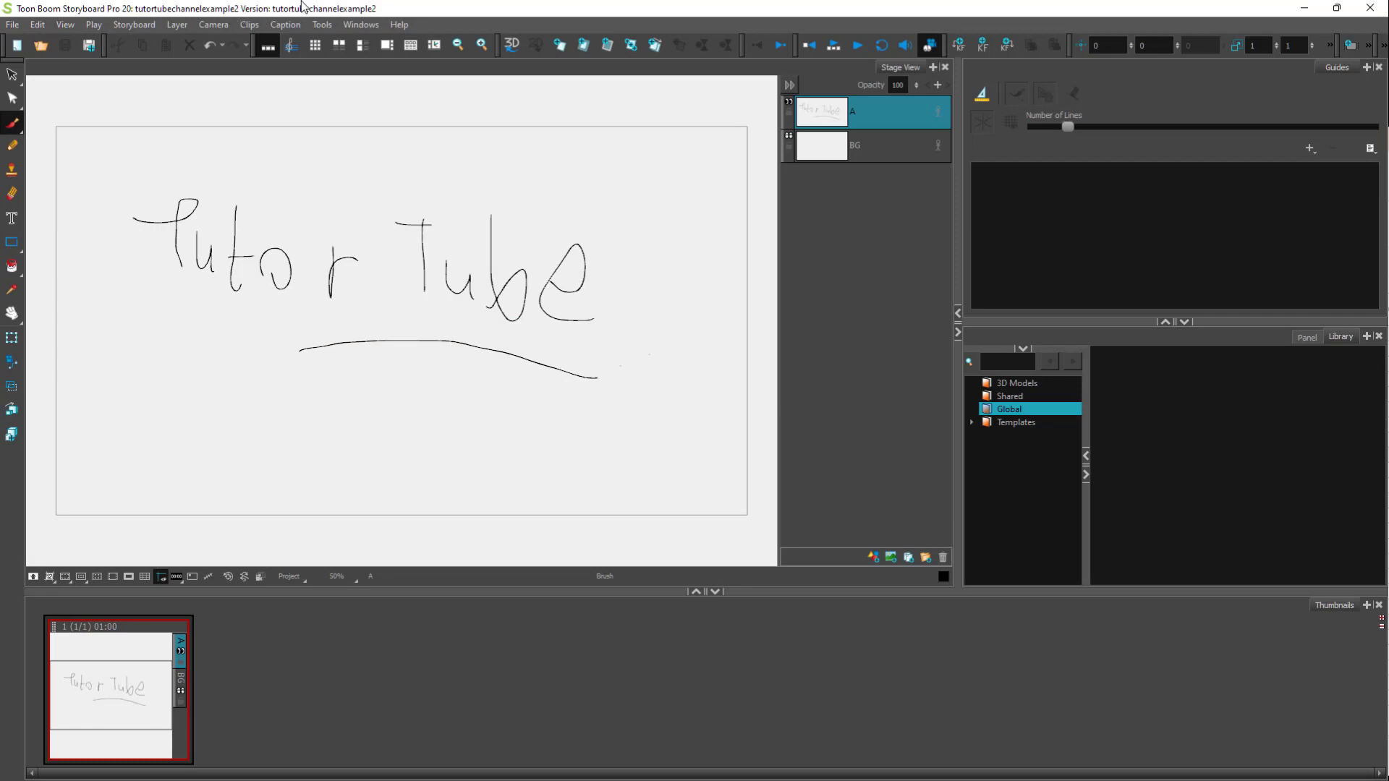
Check the new tutortubechannelexample2 project folder on the Desktop, then return the window to full screen.
drag(304, 7, 532, 94)
click(29, 168)
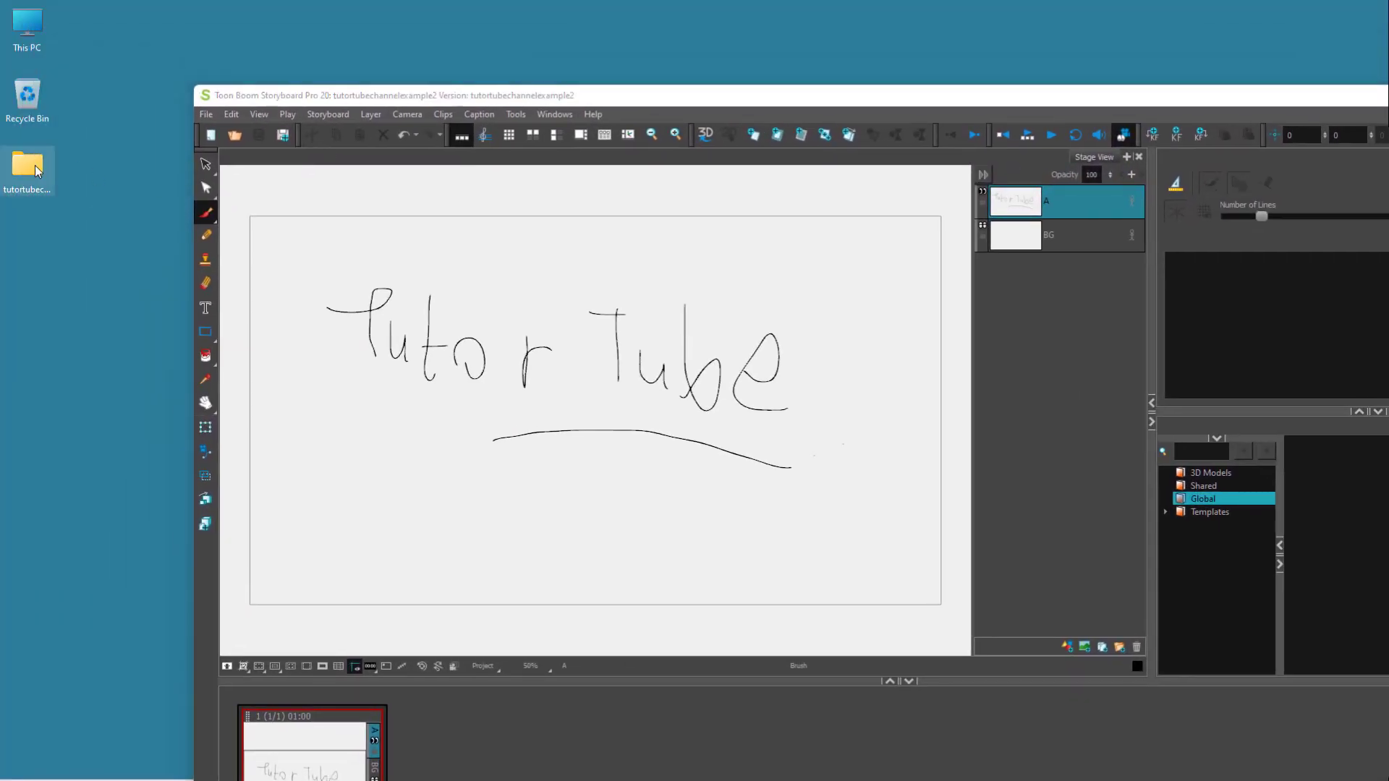
double_click(499, 97)
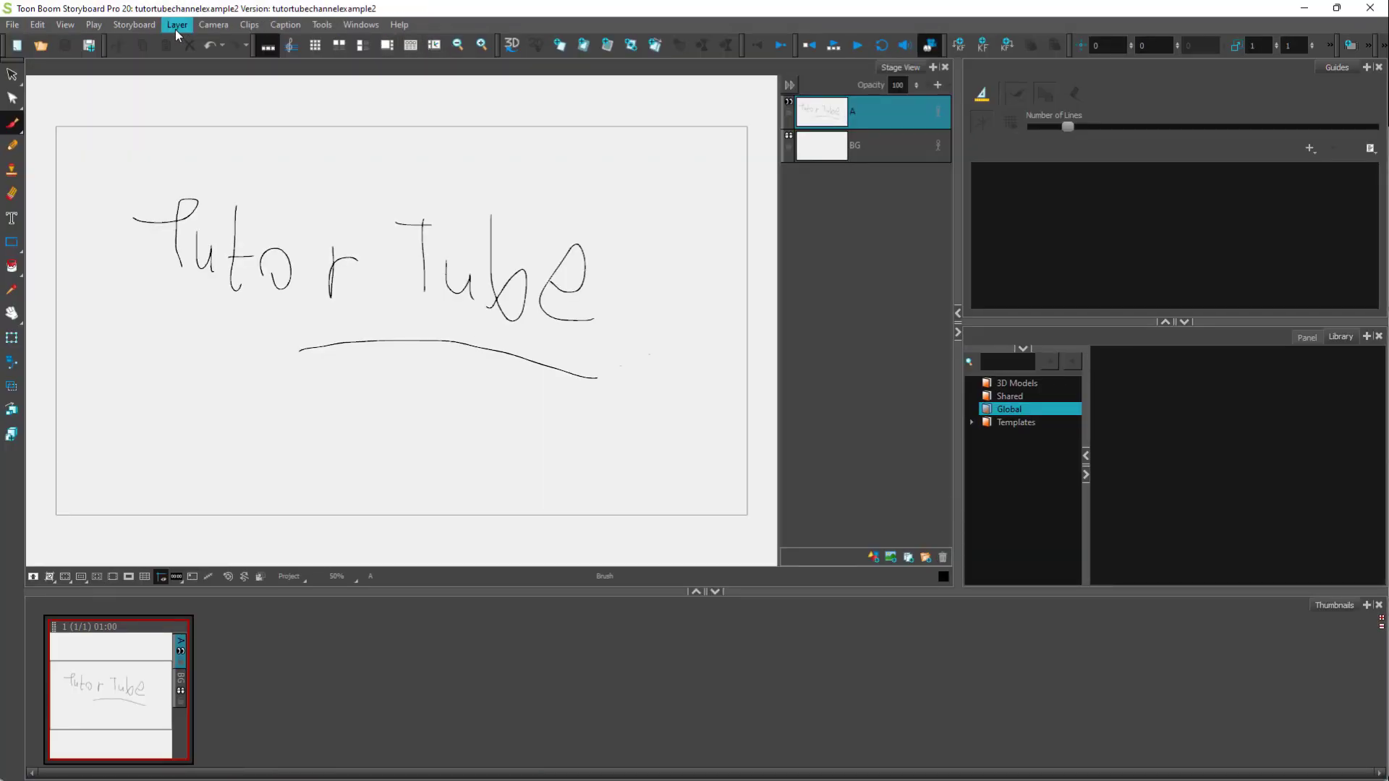
Save a new project version named tutortubechannelexample2_new.
click(13, 25)
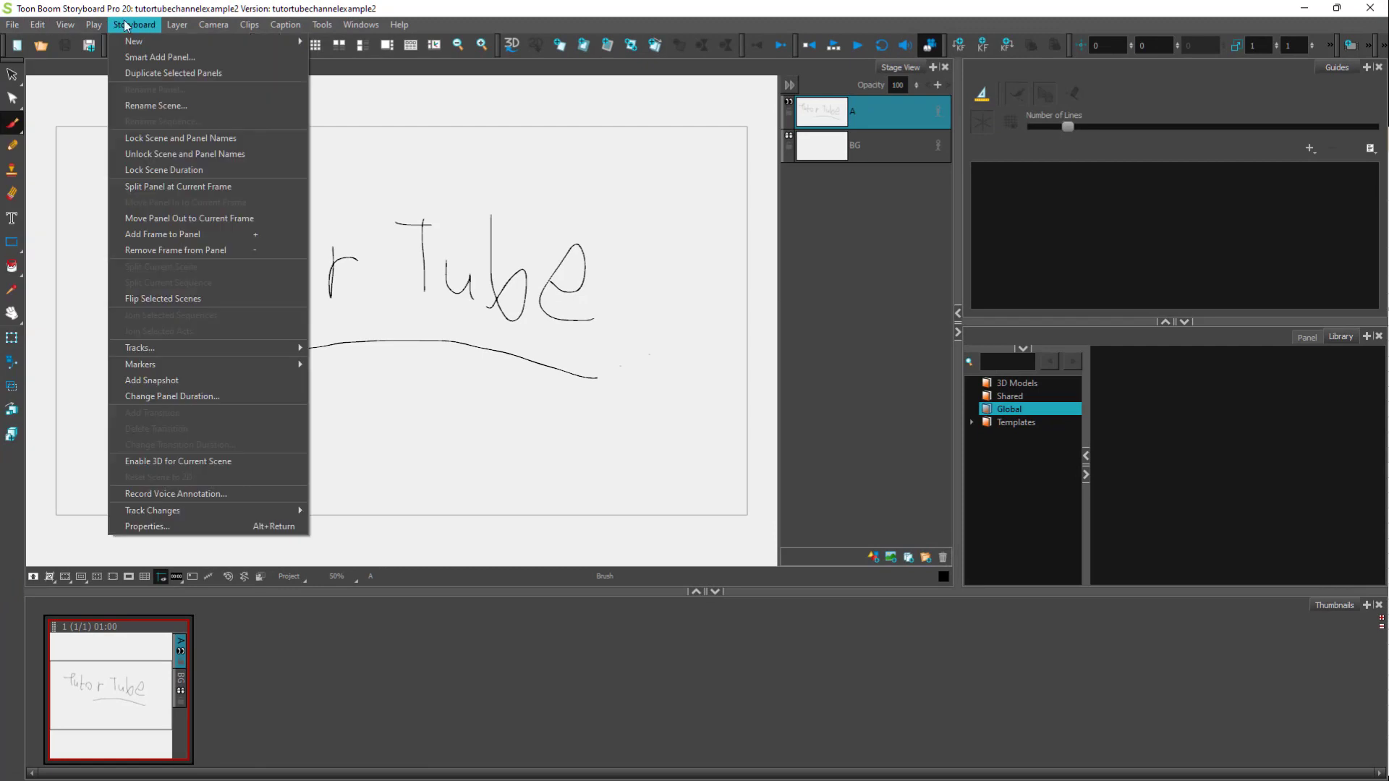
click(71, 170)
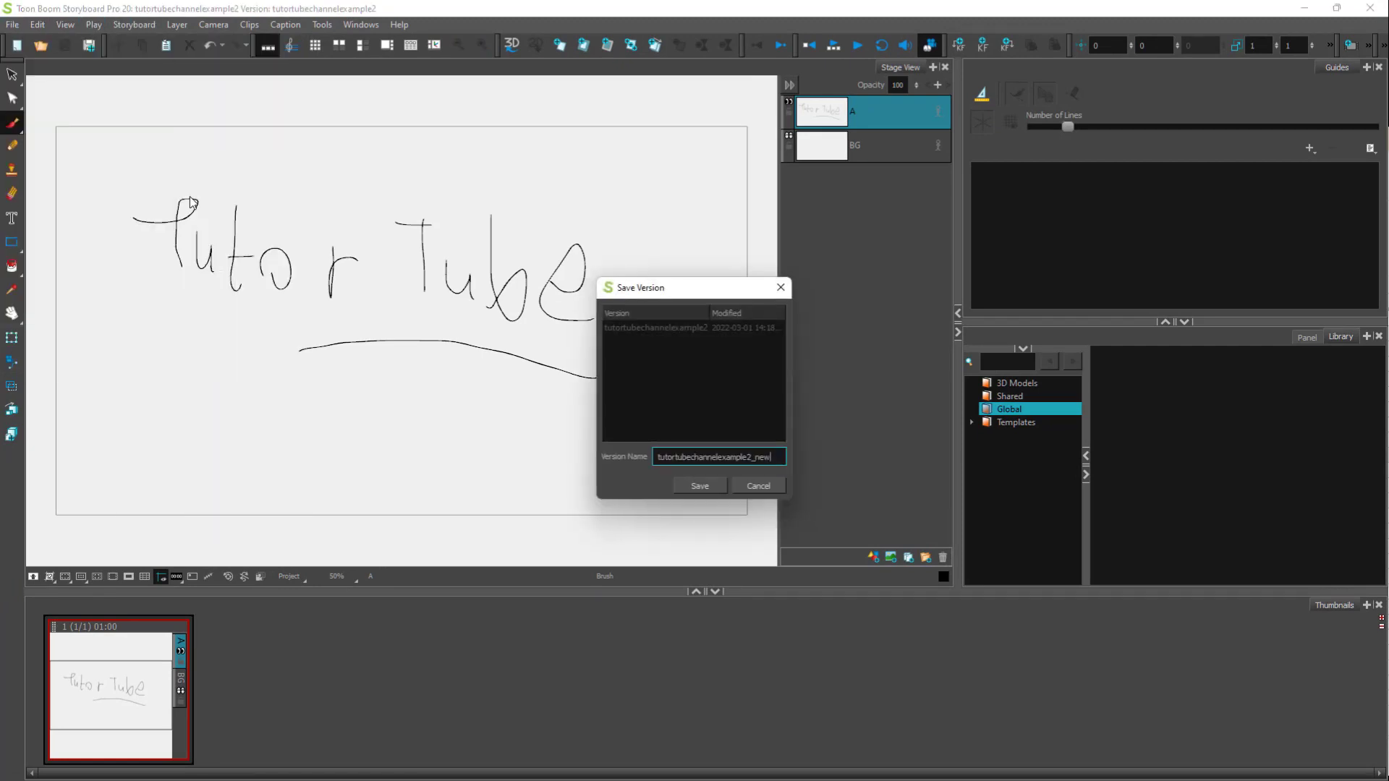
click(698, 485)
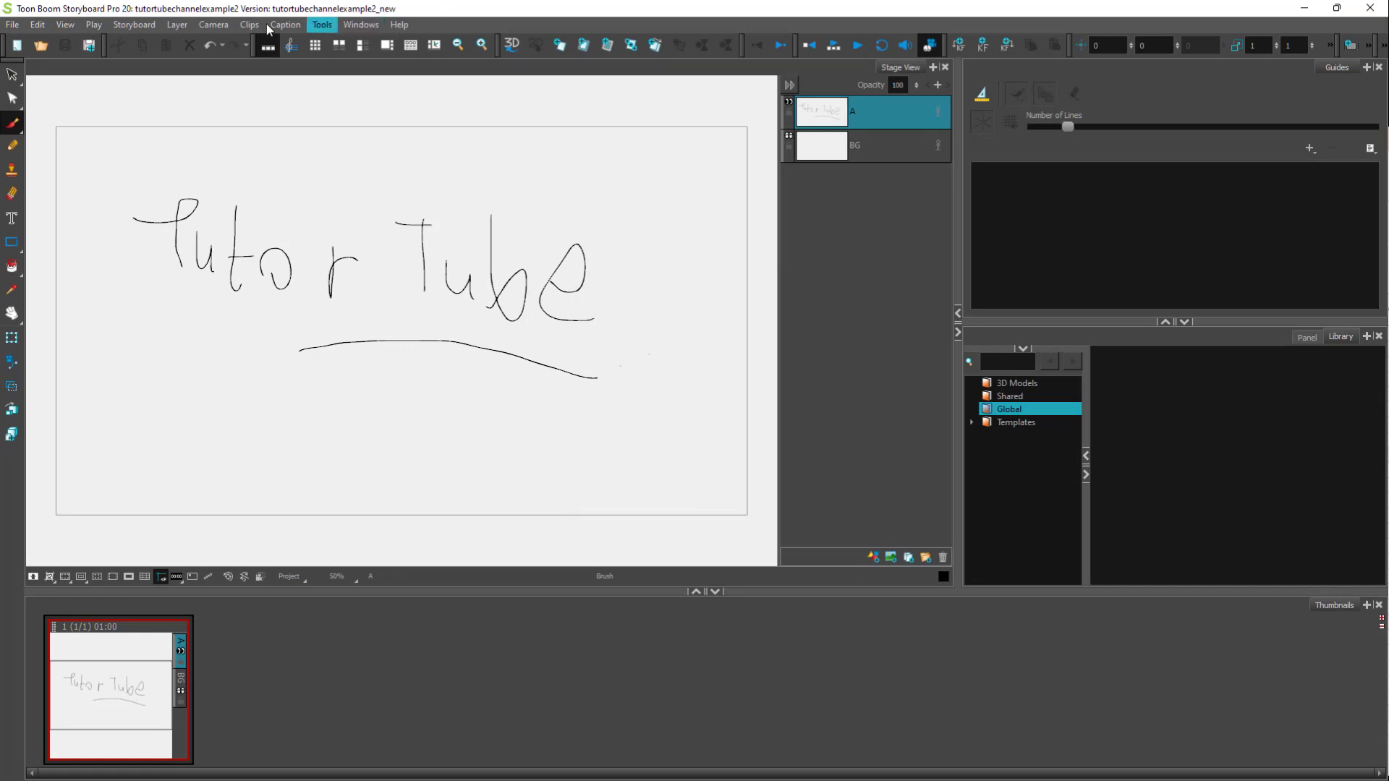
Move the window aside to view the Desktop, then restore it to full screen.
drag(269, 10, 436, 162)
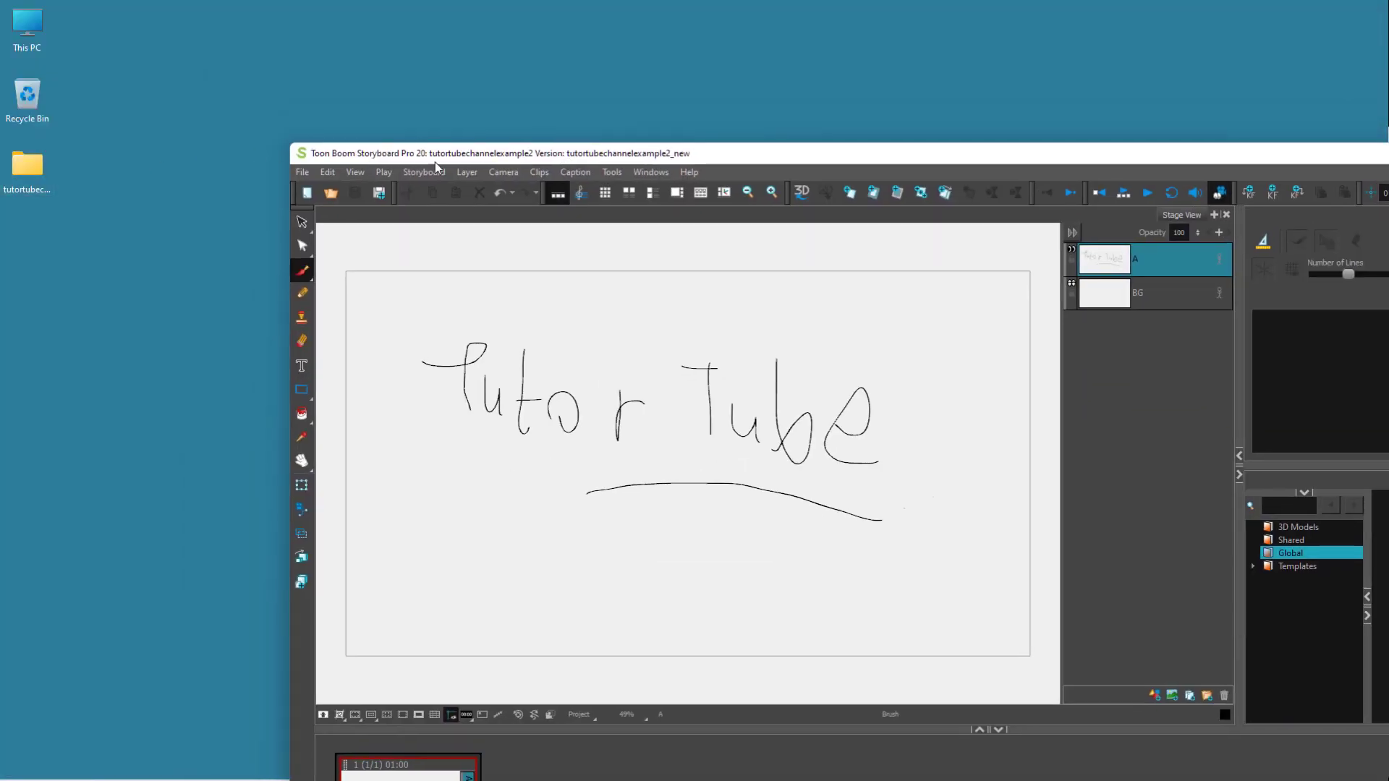
key(super+shift+Up)
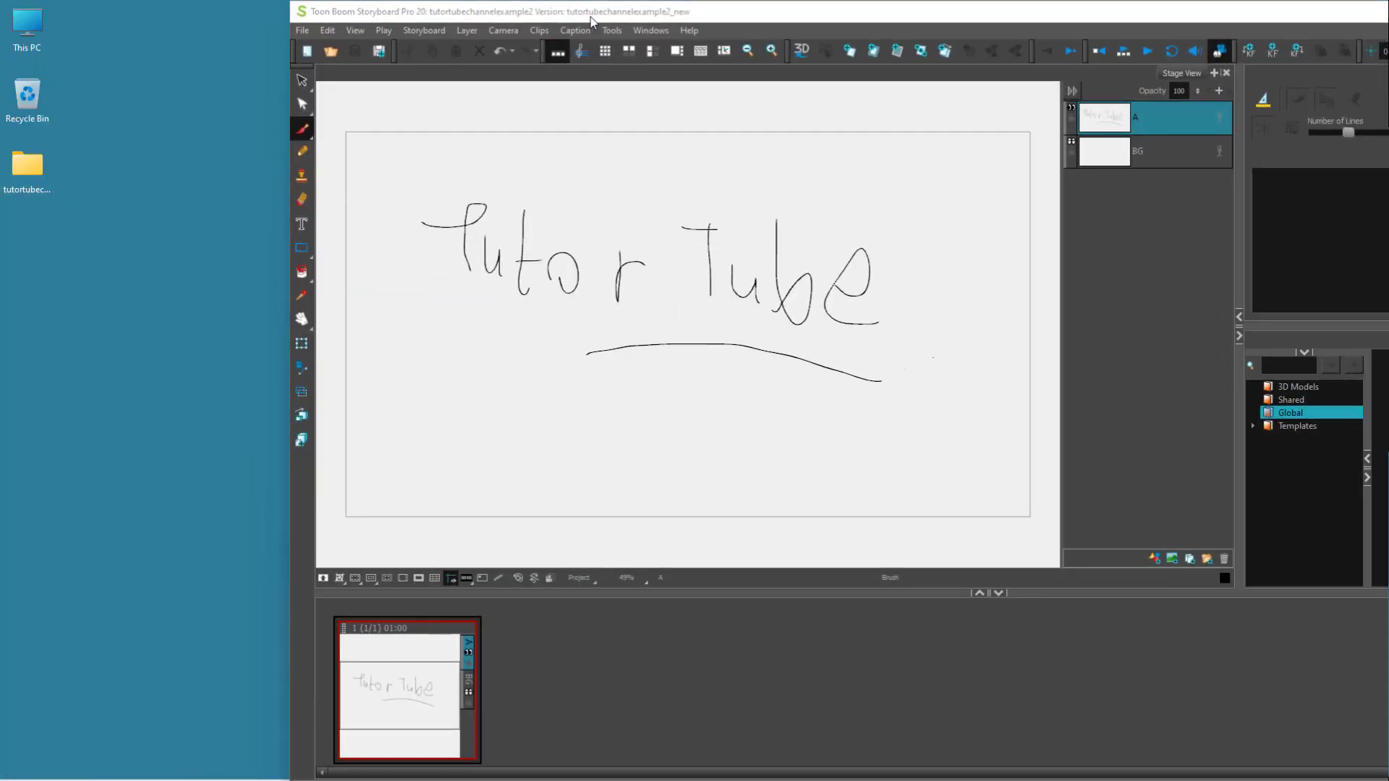
drag(590, 16, 402, 3)
click(13, 25)
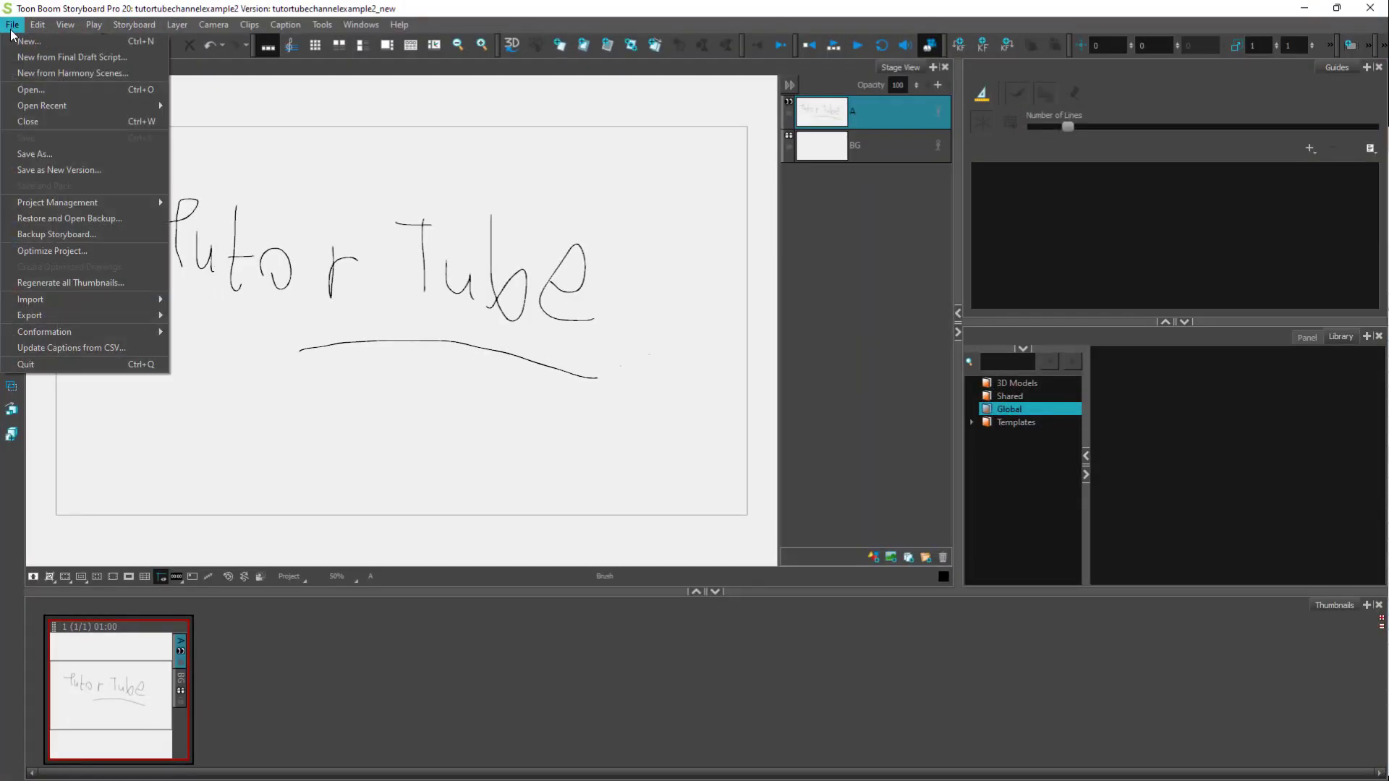
Save the project as tutortubechannelexample3 and draw a looping stroke over 'Tube'.
click(72, 164)
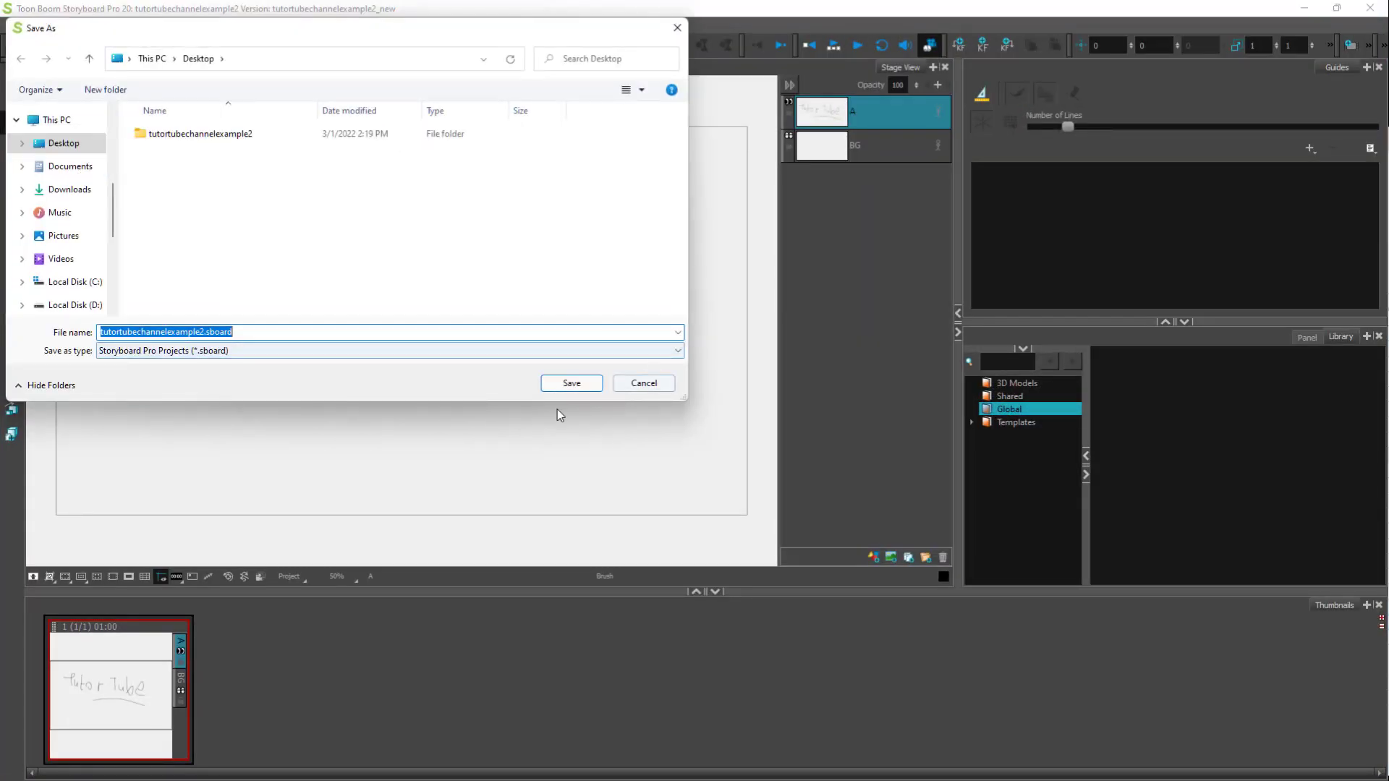
click(204, 332)
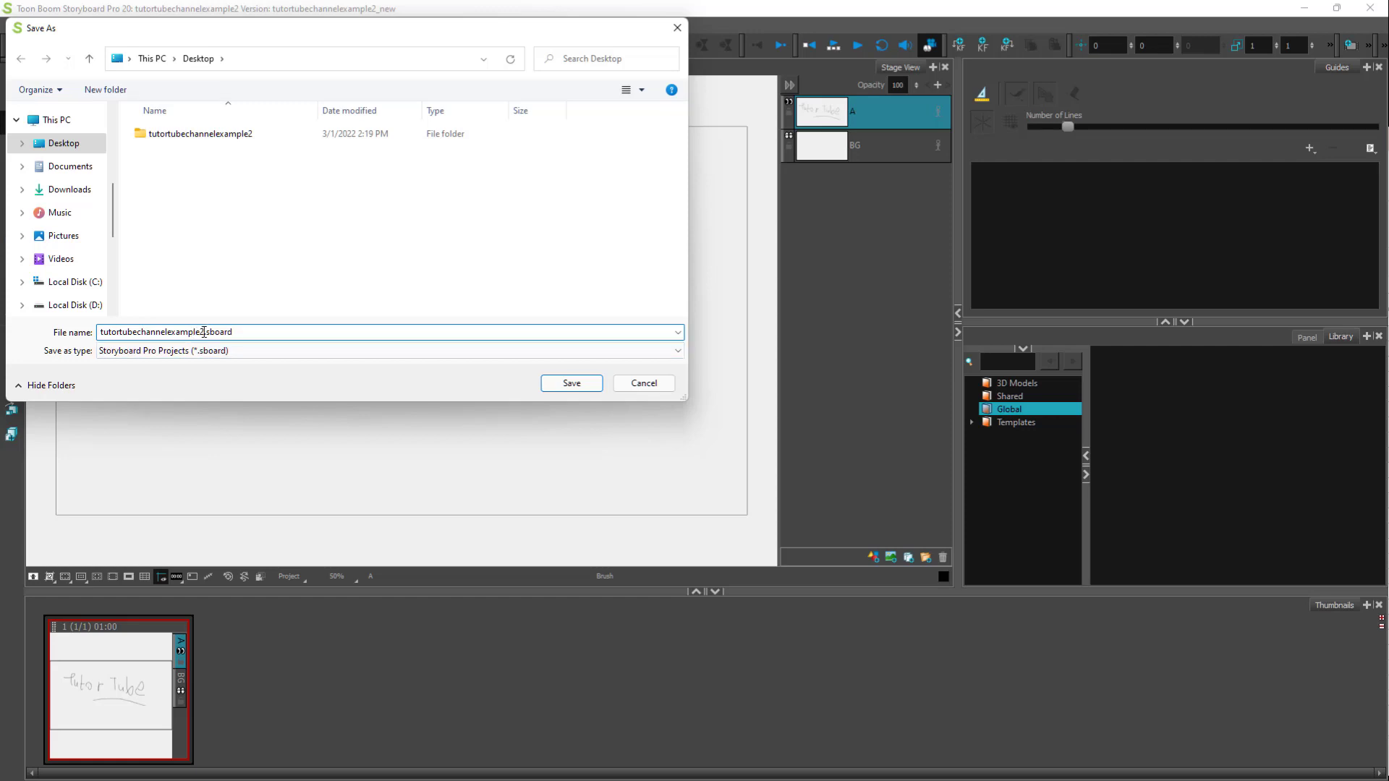
key(BackSpace)
text(3)
key(Return)
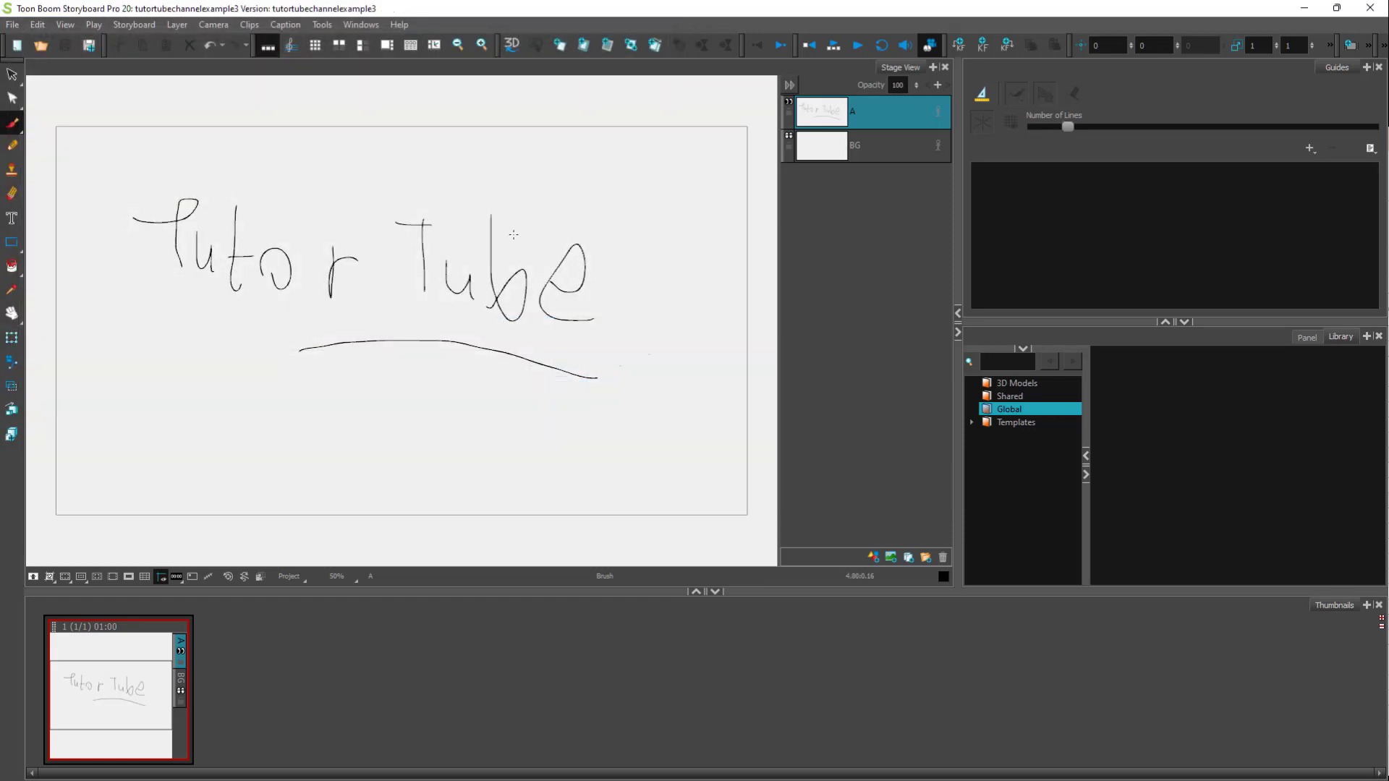
mouse_move(492, 329)
mouse_down()
mouse_move(593, 318)
mouse_move(558, 356)
mouse_up()
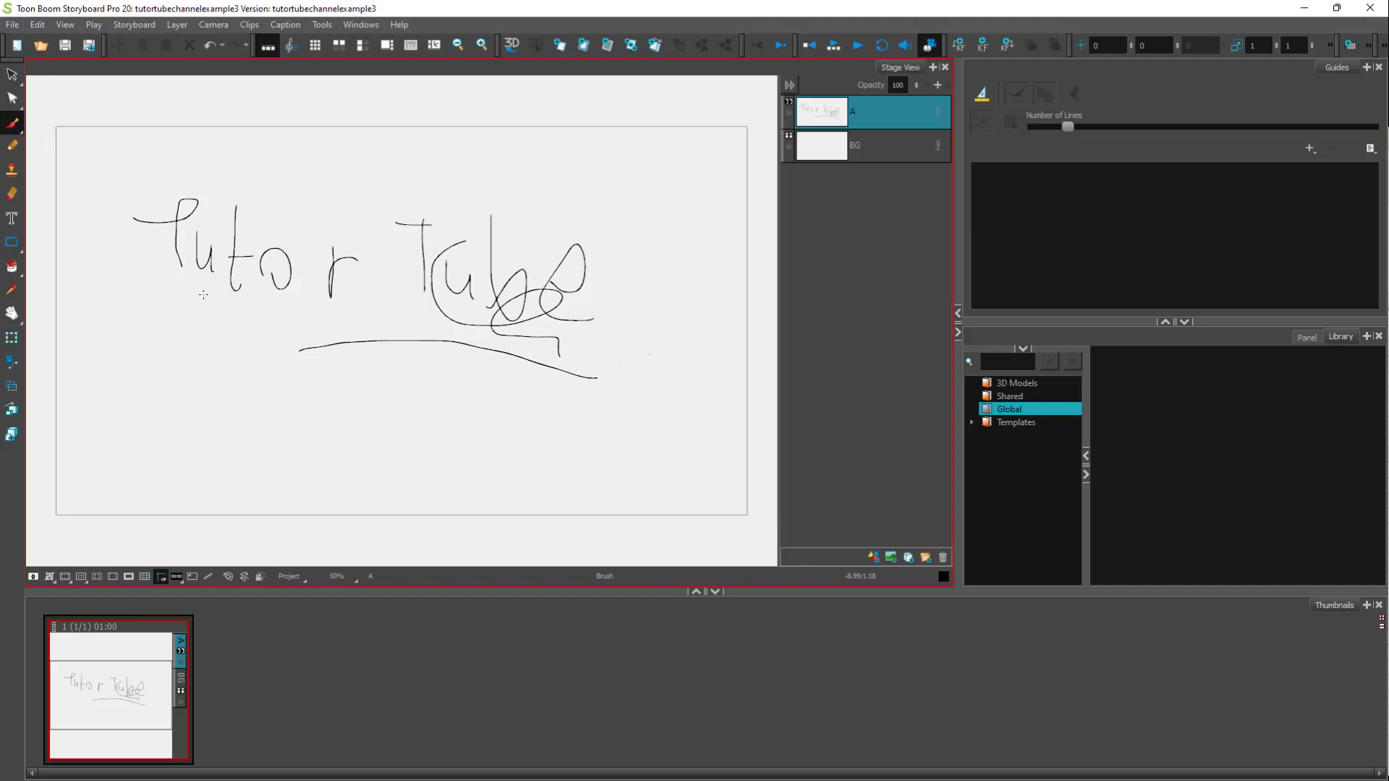
Save the project and back it up to the Desktop as tutortubechannelexample3.sbbkp.
click(15, 24)
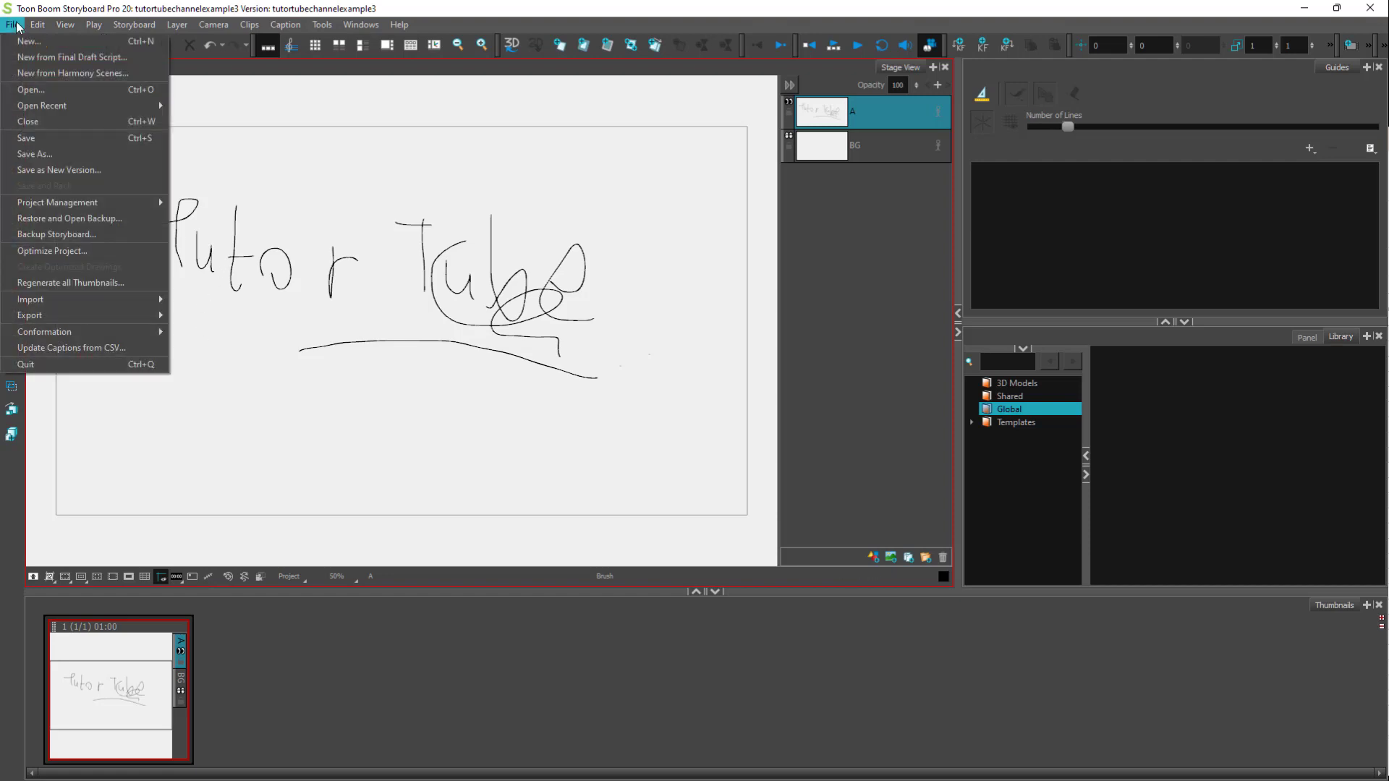
click(102, 234)
click(716, 416)
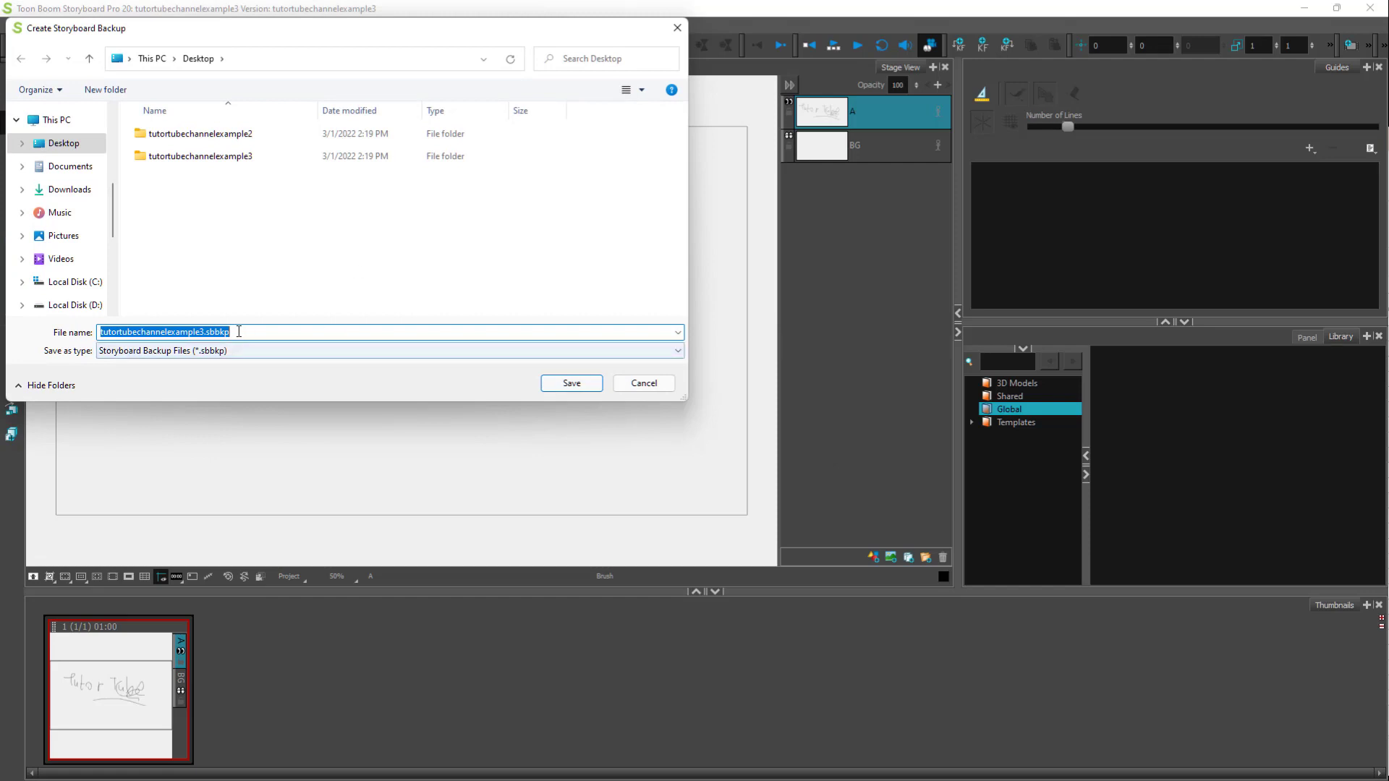
click(214, 332)
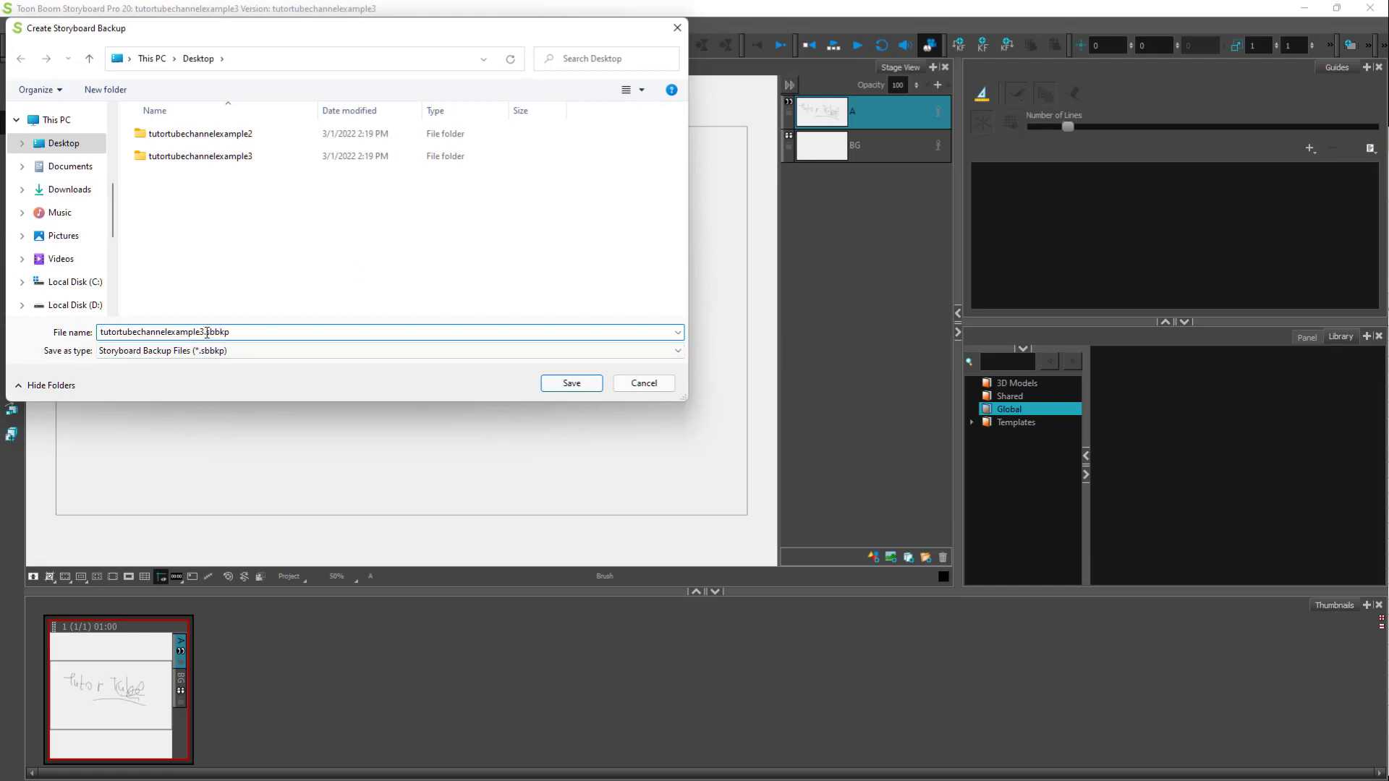
double_click(213, 332)
click(572, 383)
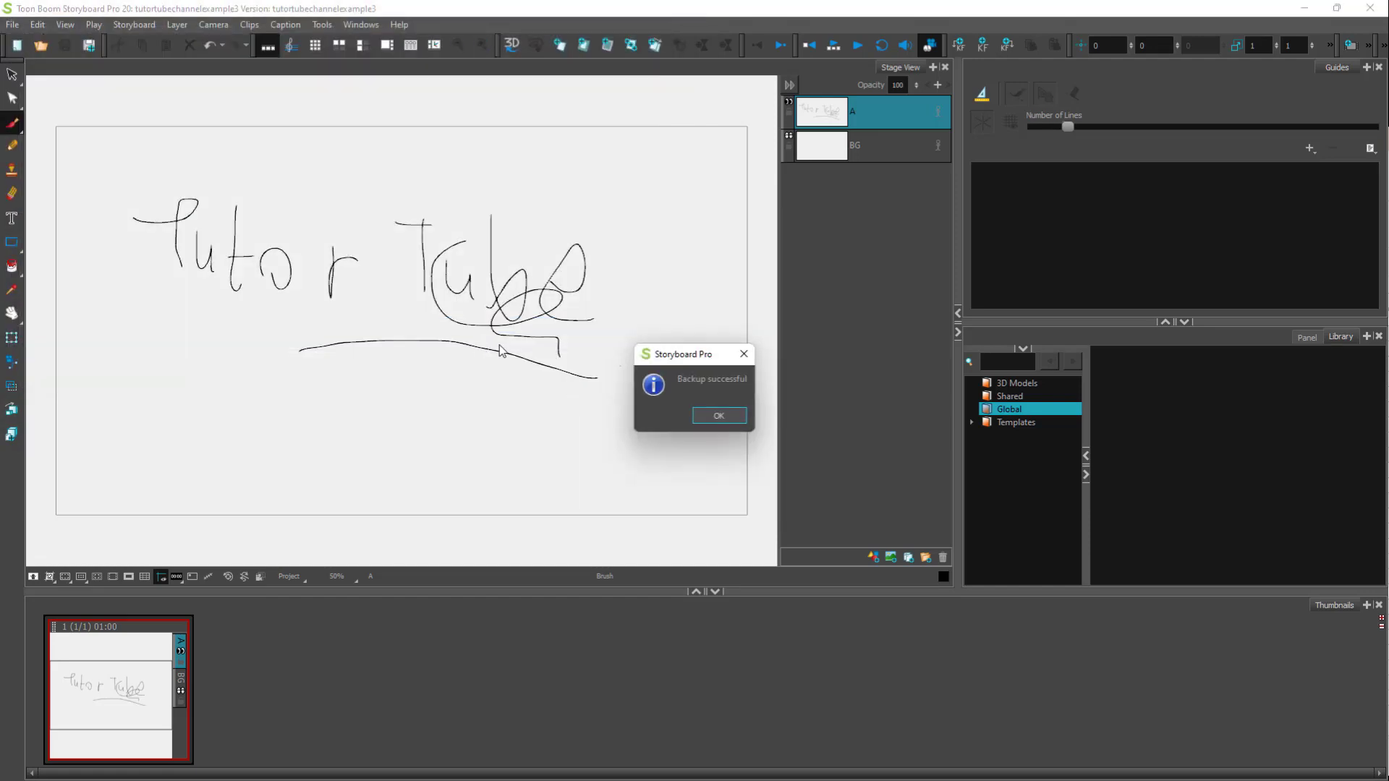
click(719, 413)
Scribble loops below the underline, verify the backup on the Desktop, and loop around Tutor's T.
drag(500, 376, 374, 392)
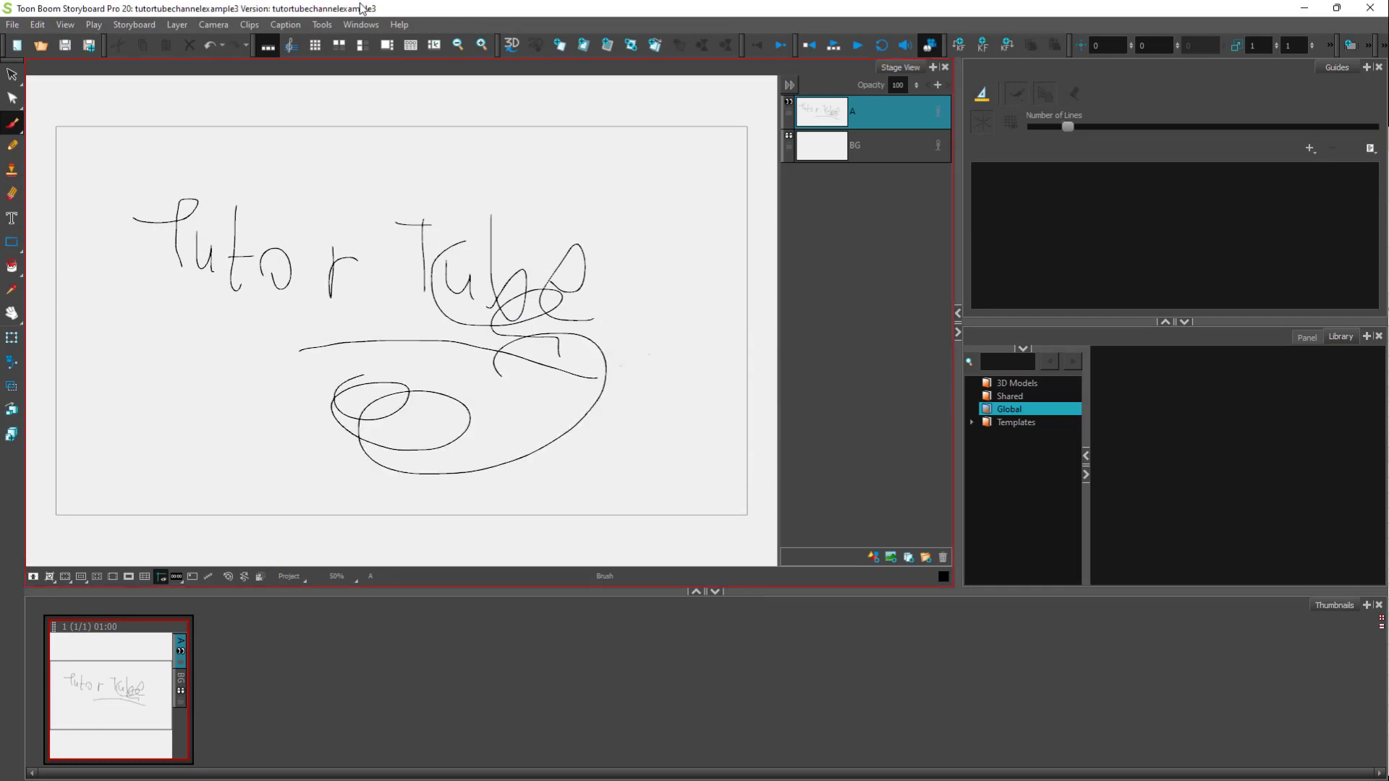
drag(361, 9, 489, 80)
click(29, 240)
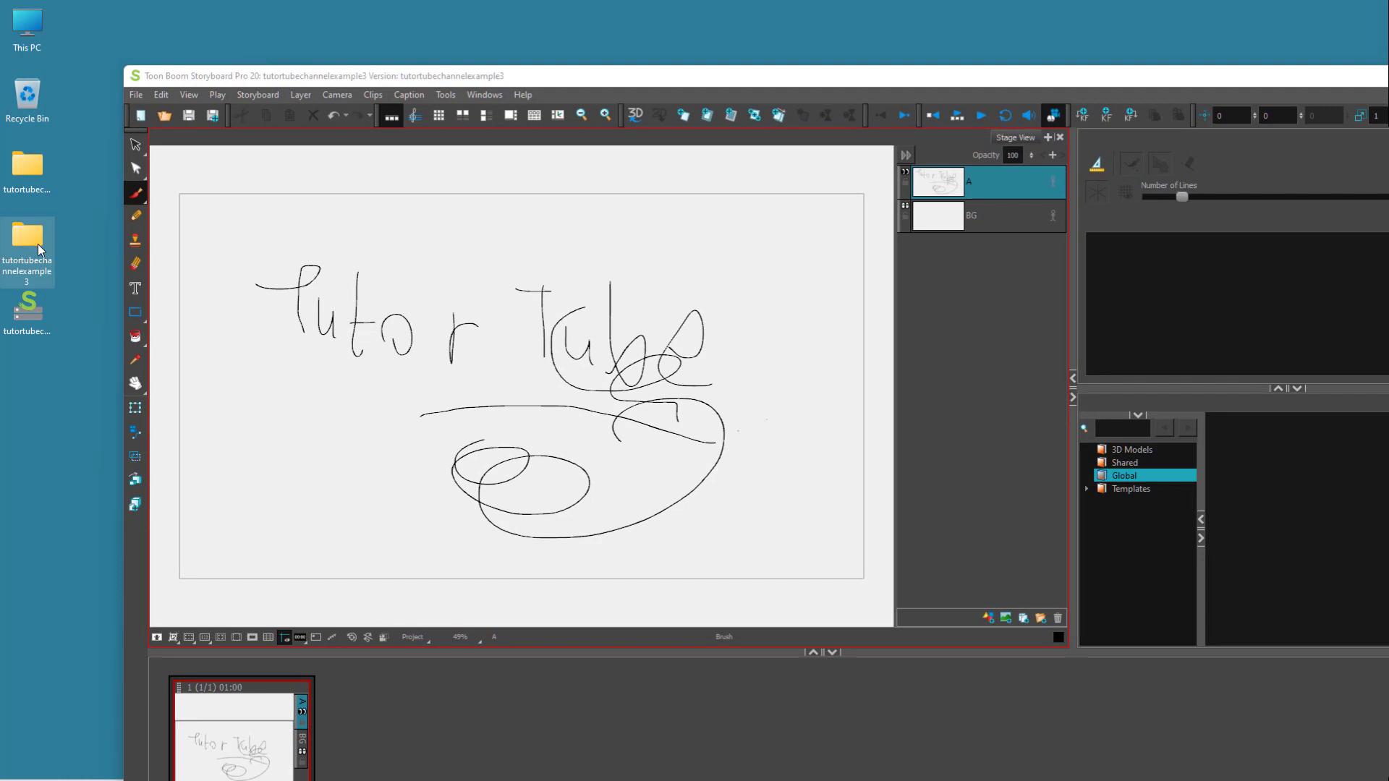
click(39, 307)
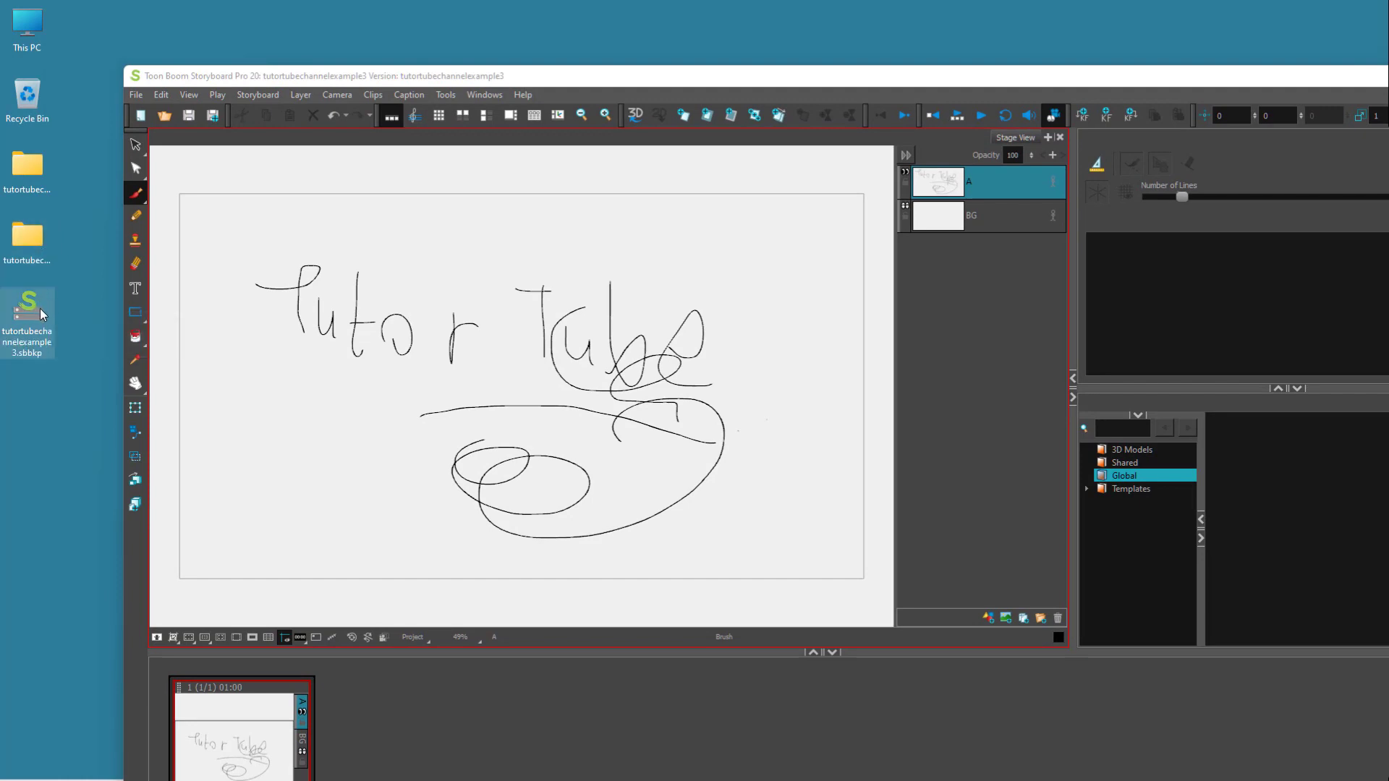
double_click(673, 75)
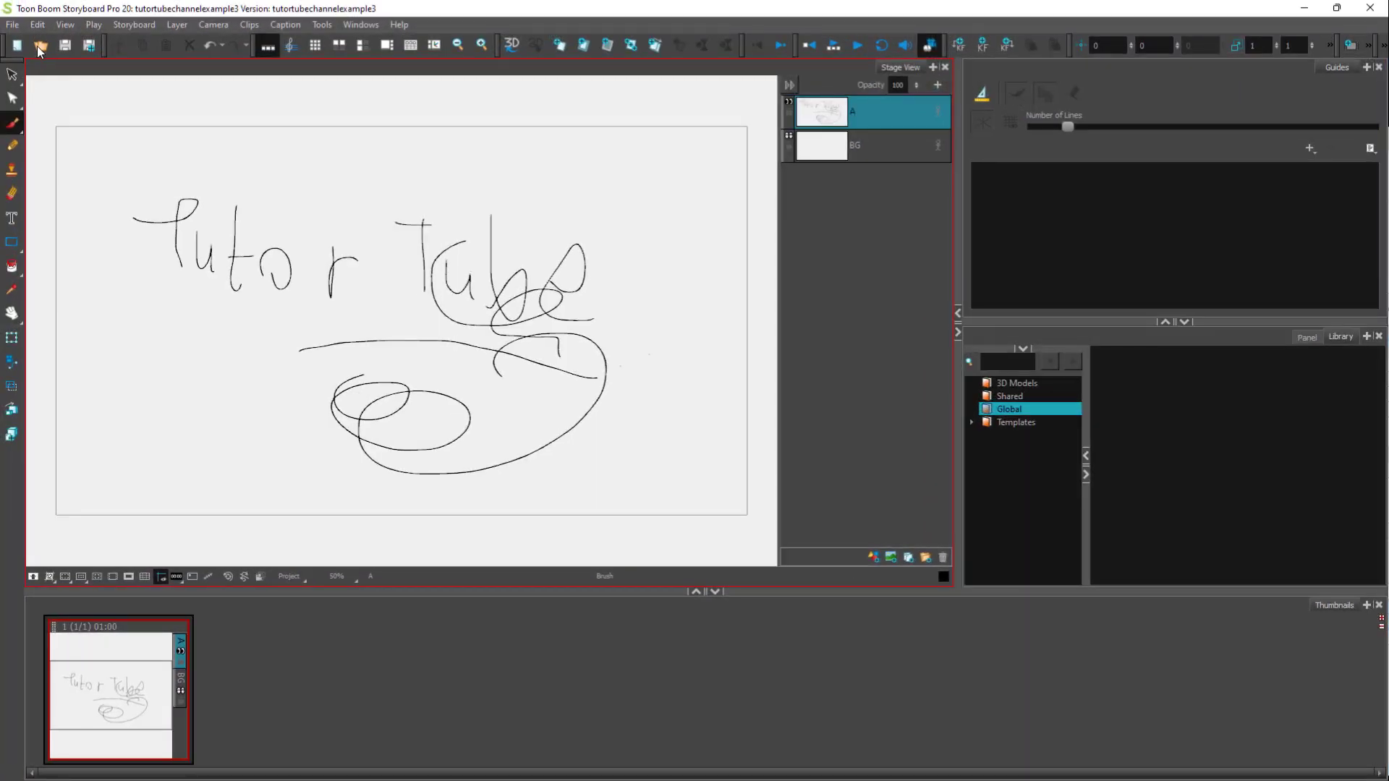
drag(195, 250, 148, 300)
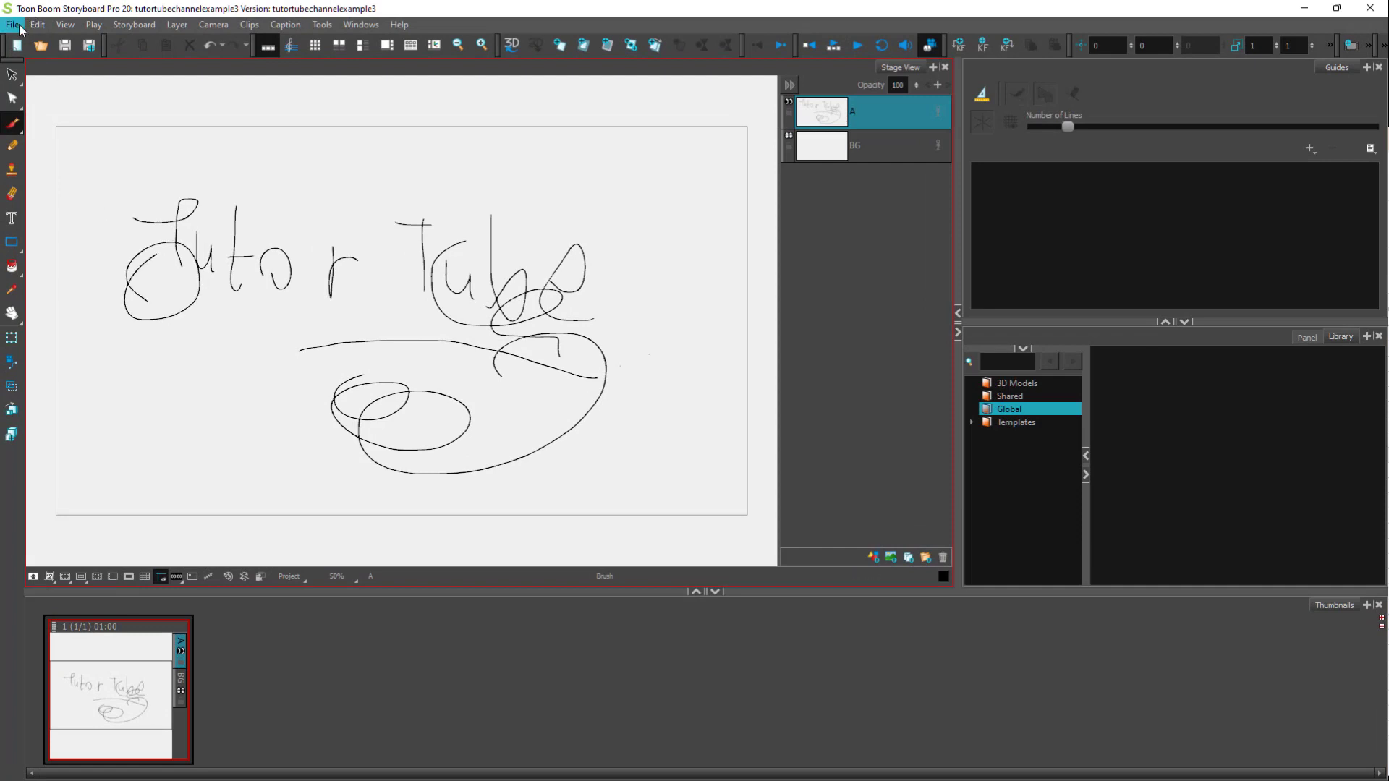
Restore tutortubechannelexample3.sbbkp over the tutortubechannelexample3 folder, discarding the unsaved strokes.
click(19, 26)
mouse_move(81, 202)
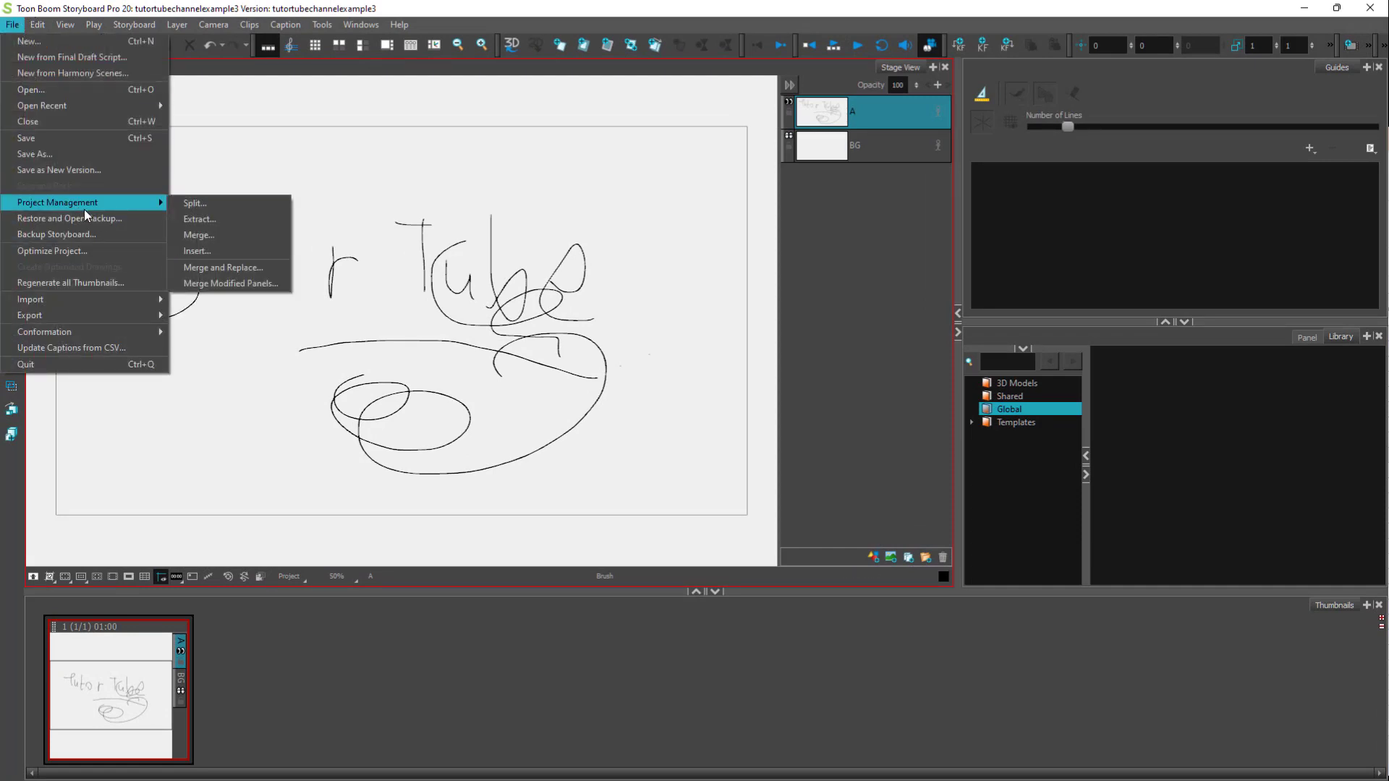
click(55, 218)
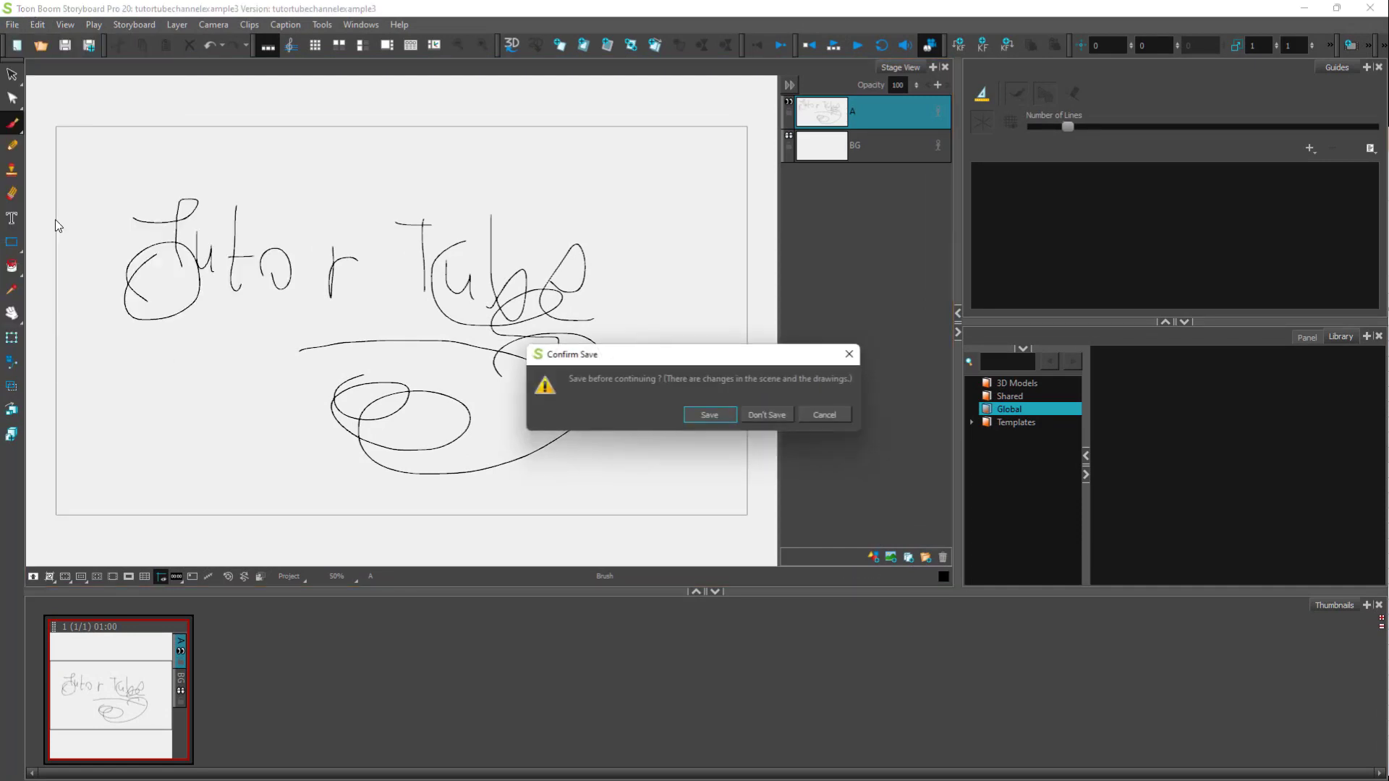
click(761, 415)
click(204, 179)
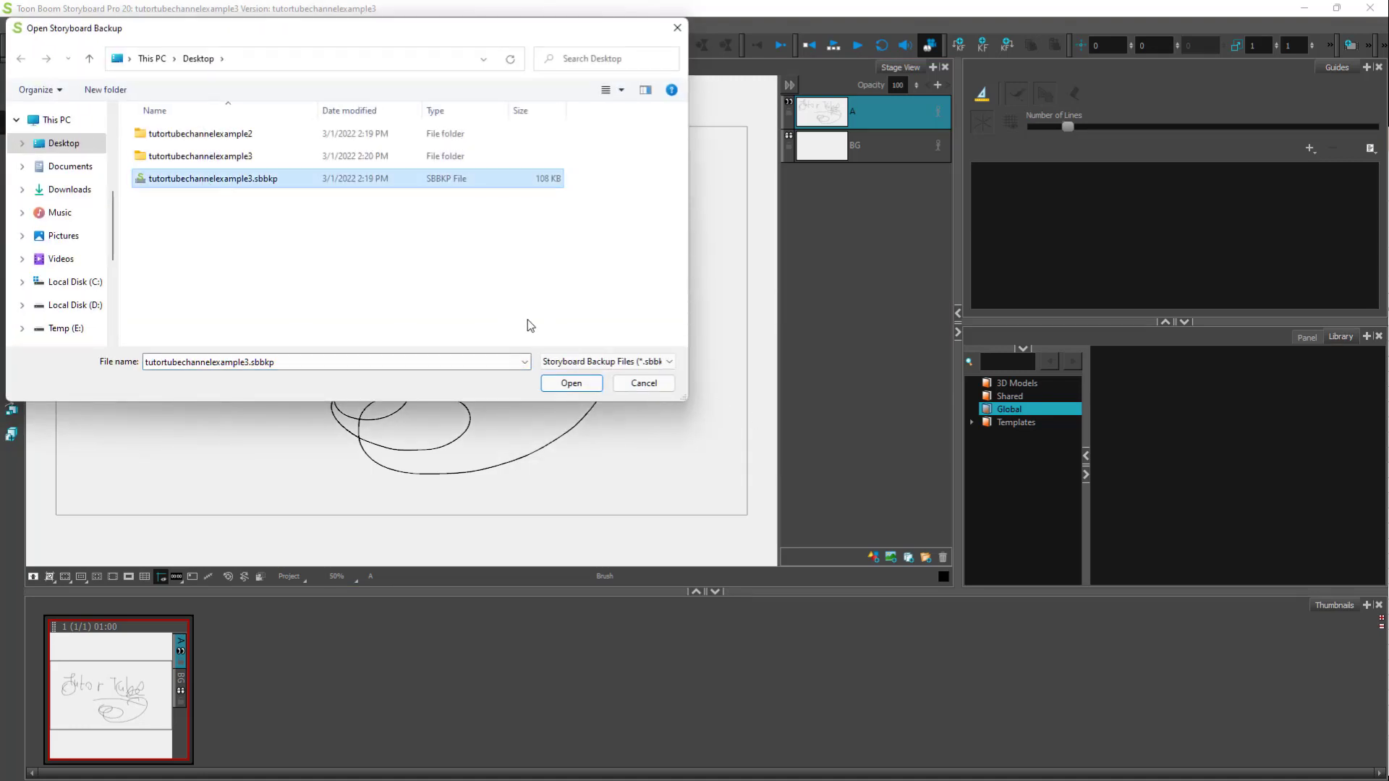
click(569, 383)
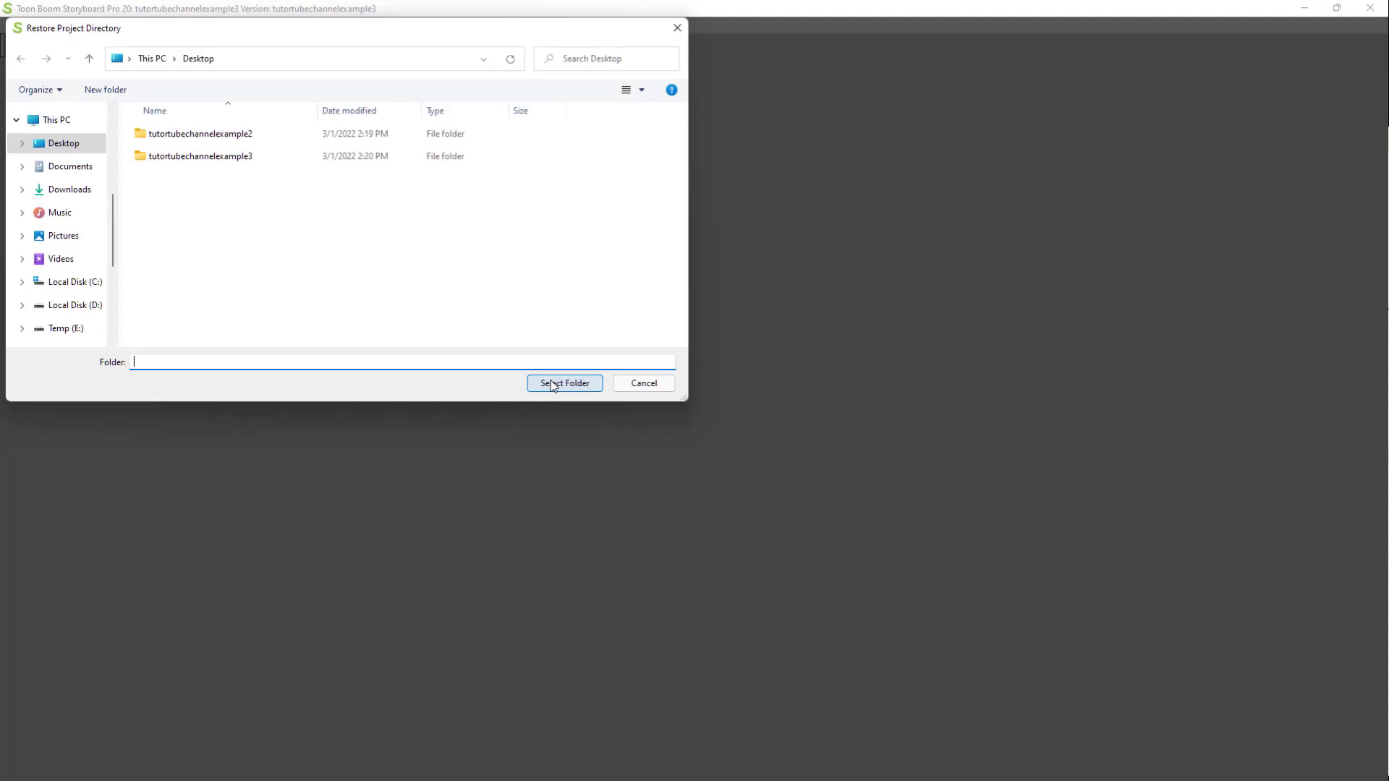
click(217, 156)
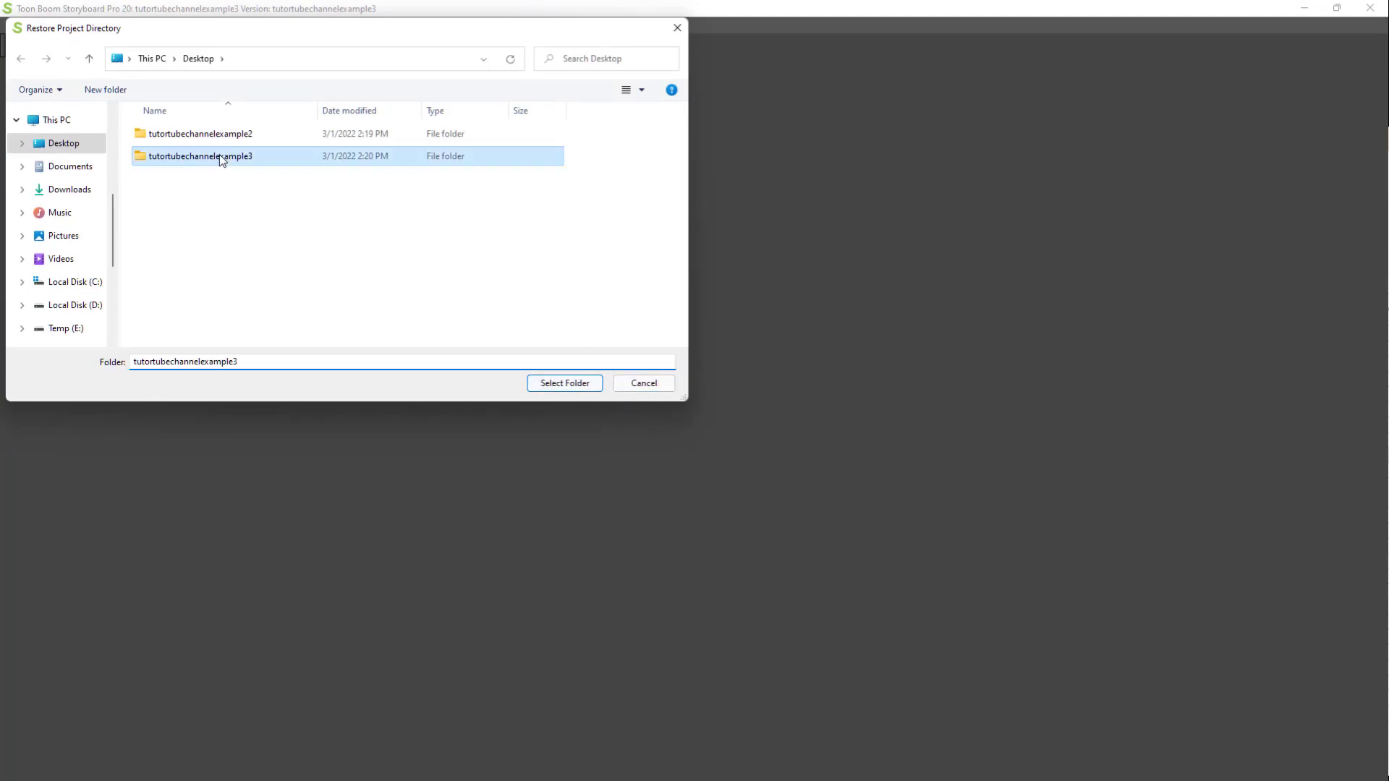
click(571, 383)
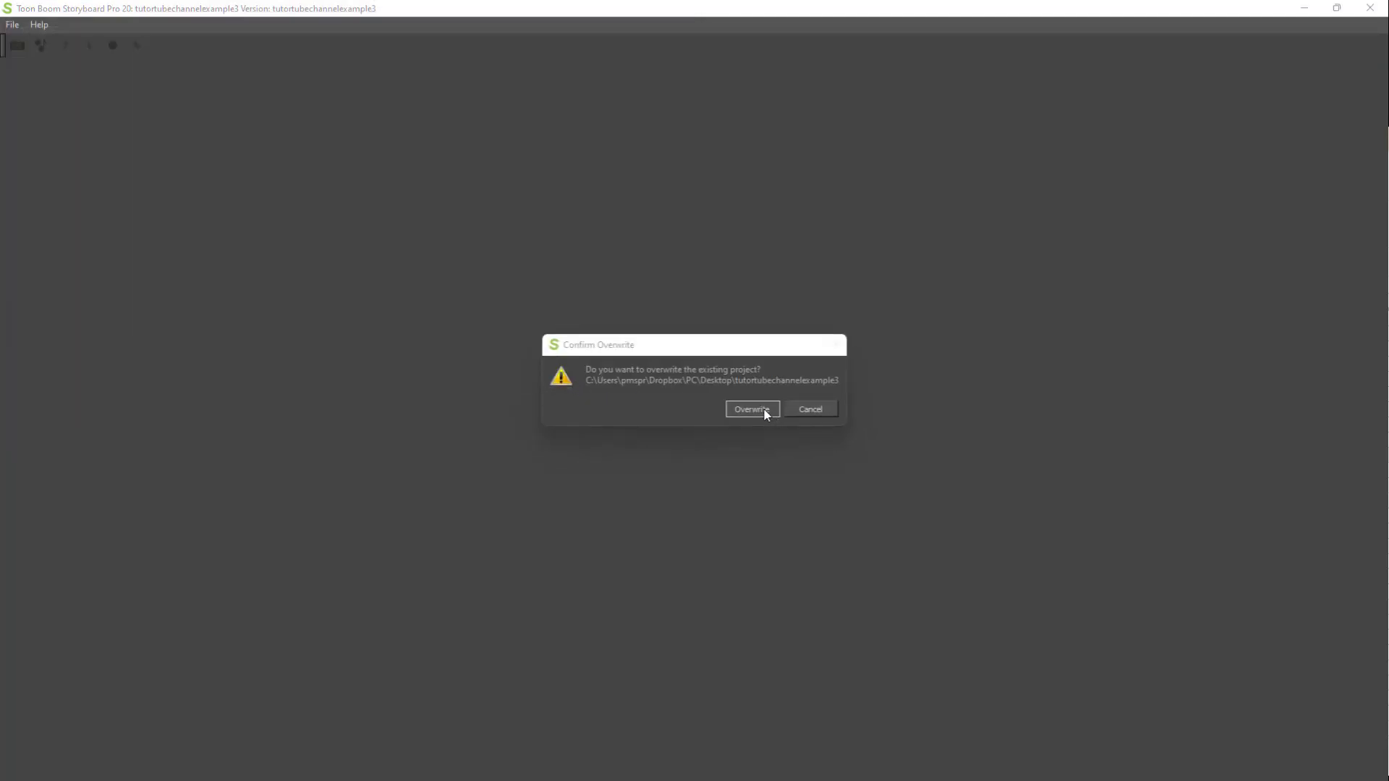
click(764, 409)
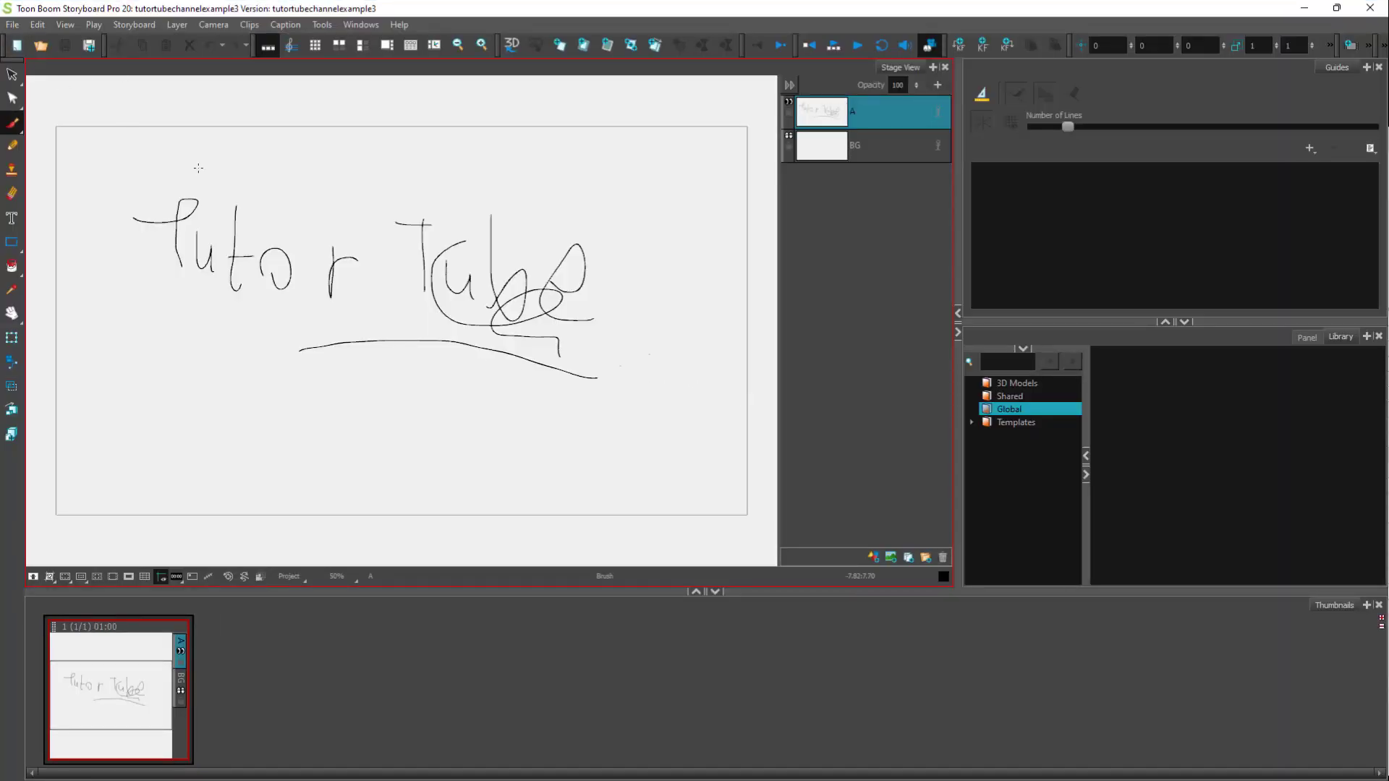
Open tutortubechannelexample2.sboard from the tutortubechannelexample3 folder on the Desktop.
click(12, 24)
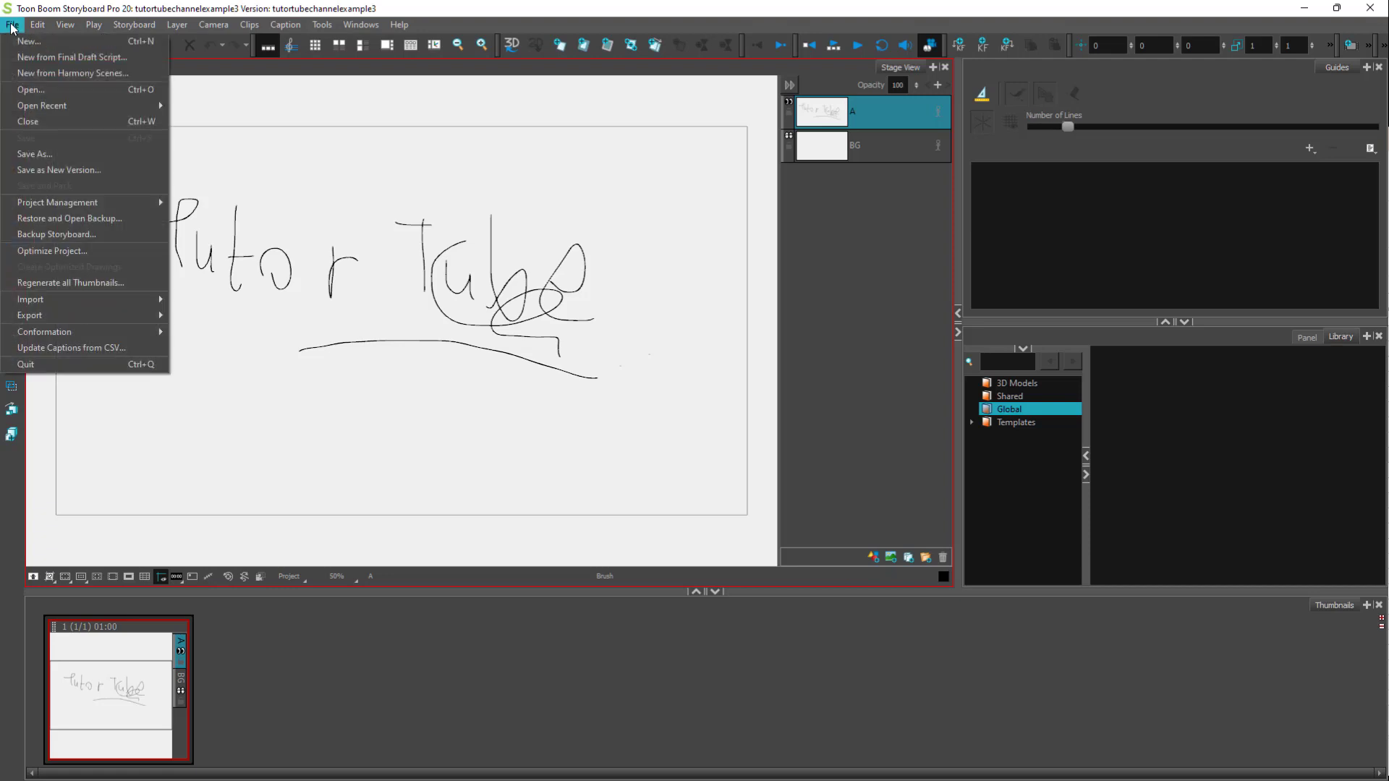
click(42, 89)
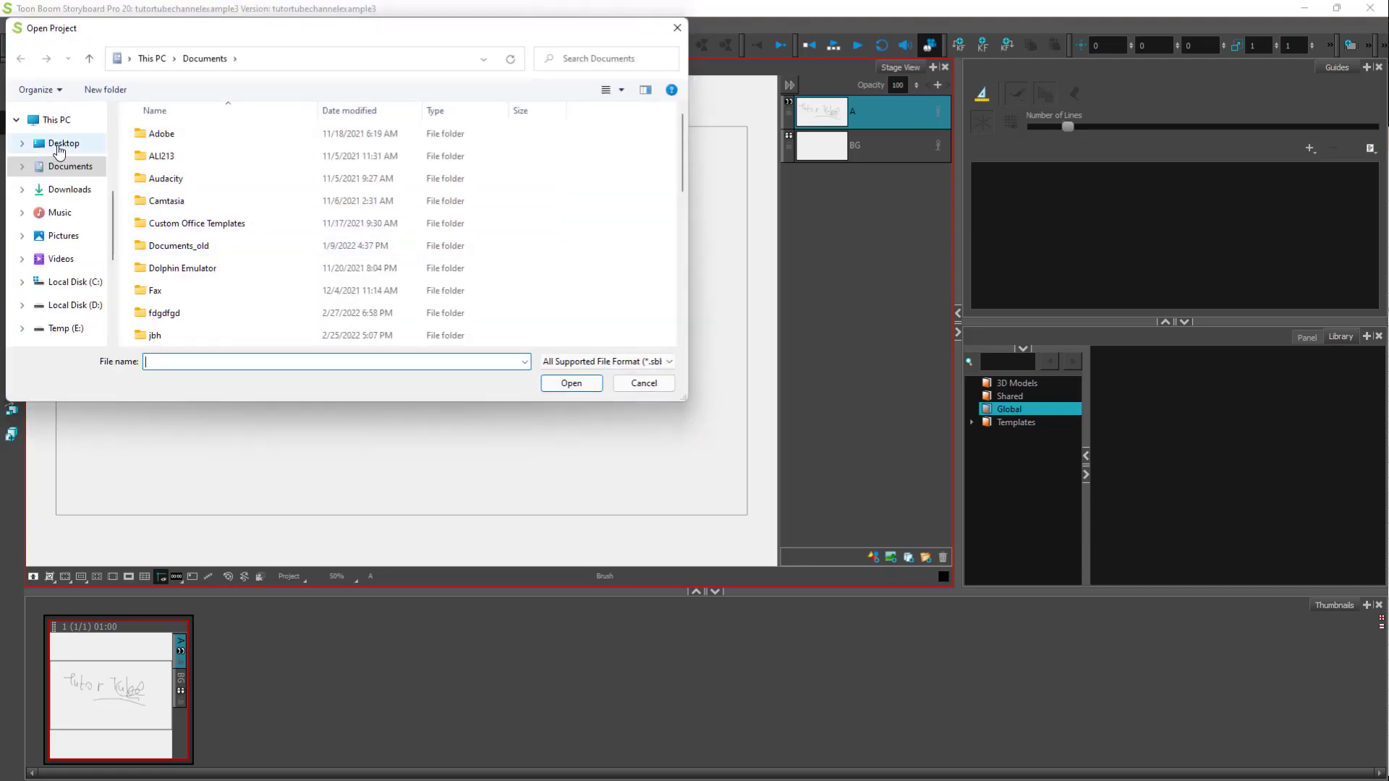
click(59, 148)
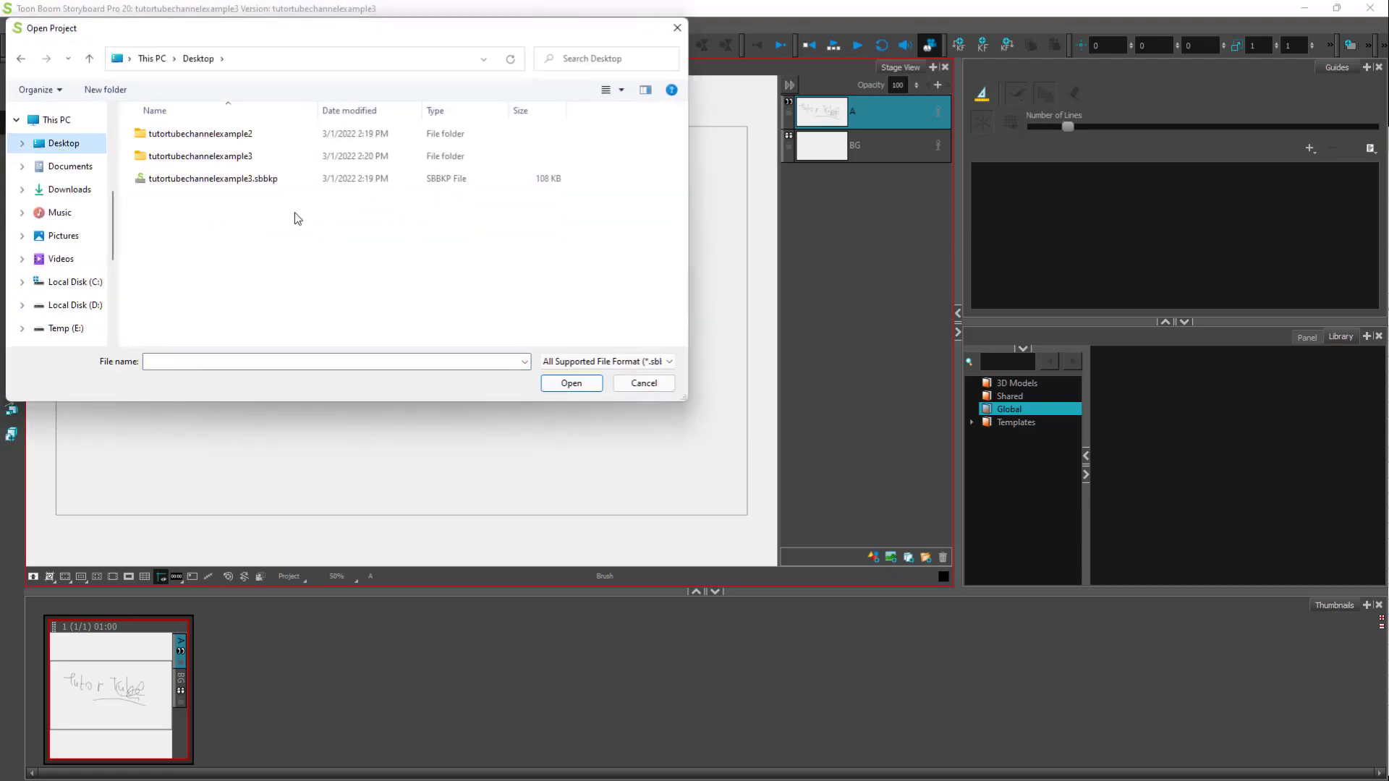
double_click(246, 156)
click(248, 268)
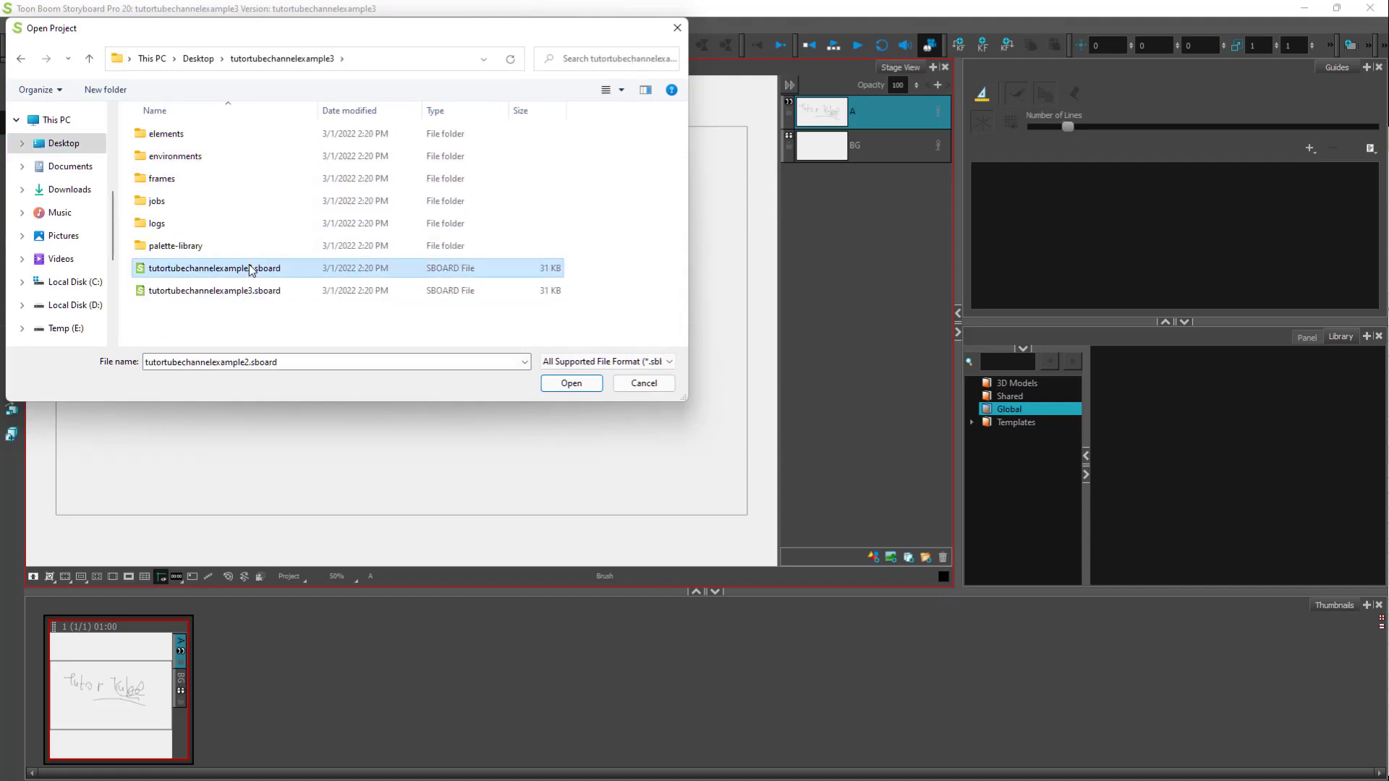
click(587, 384)
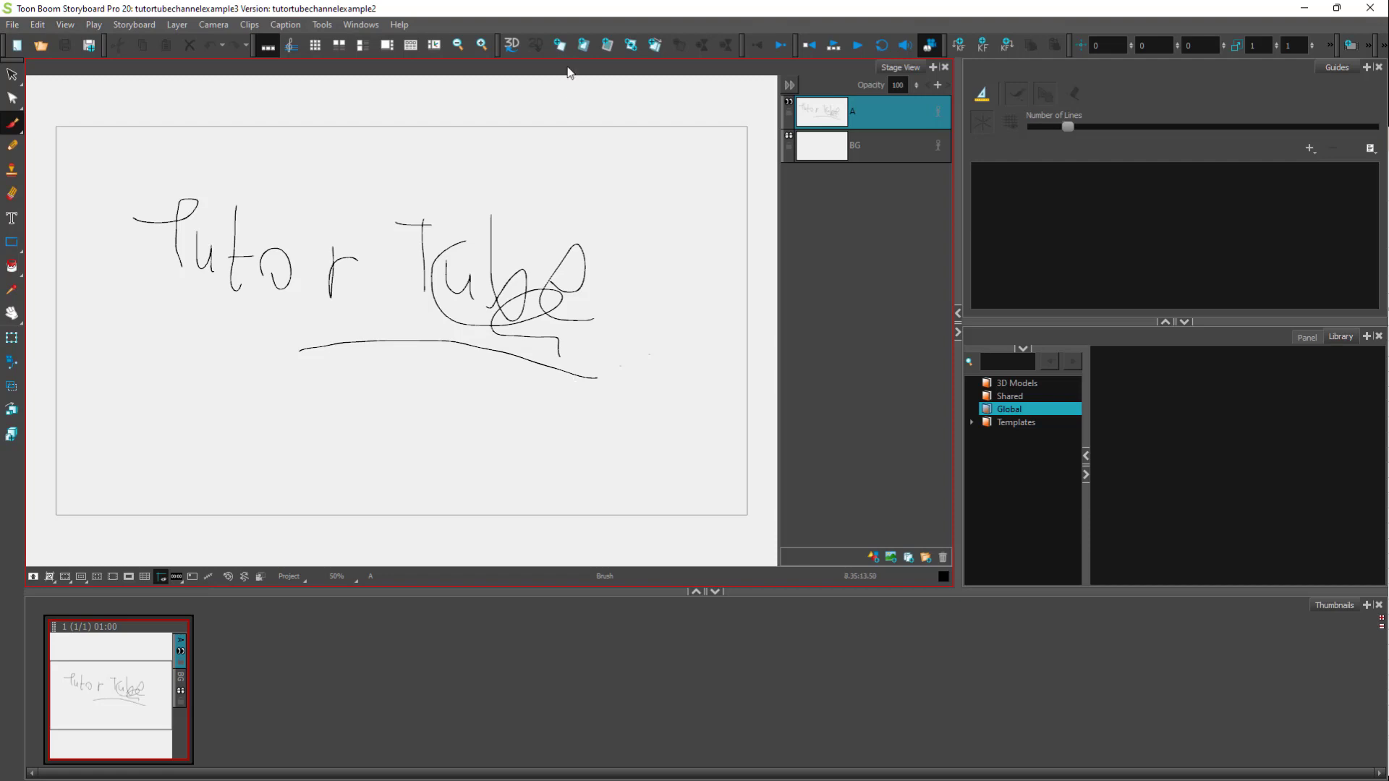
Sketch a stroke over the T of Tube, then enable auto-save in Advanced preferences.
drag(398, 224, 467, 272)
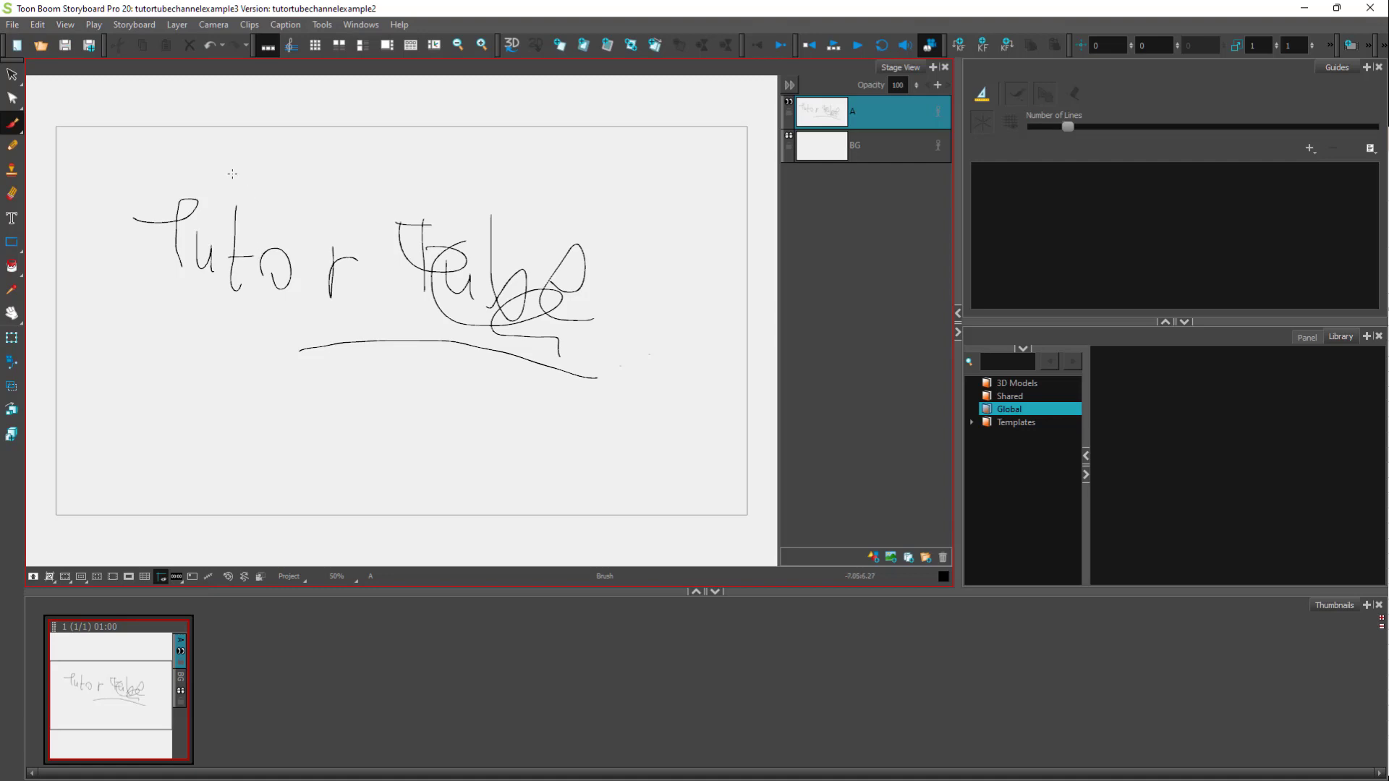
click(37, 25)
click(97, 266)
click(839, 170)
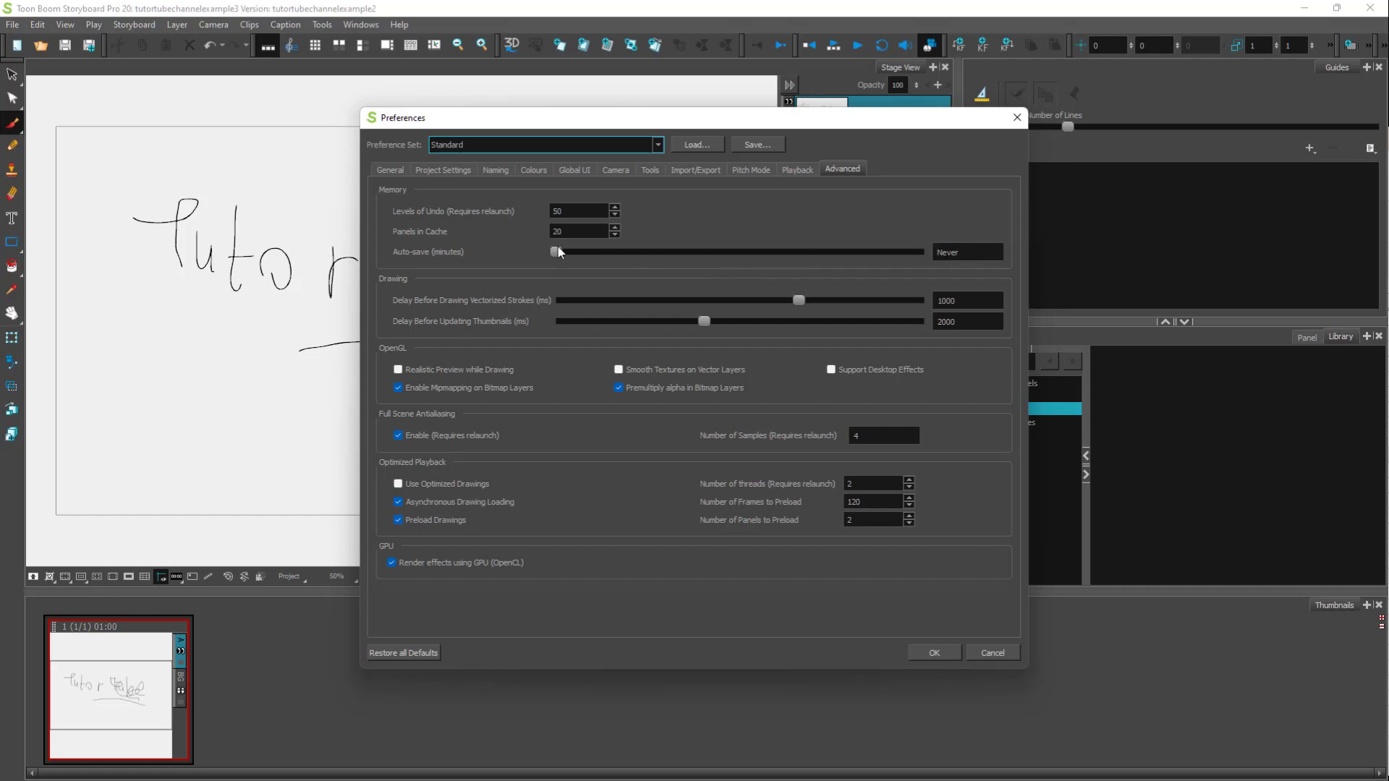
drag(557, 254, 570, 254)
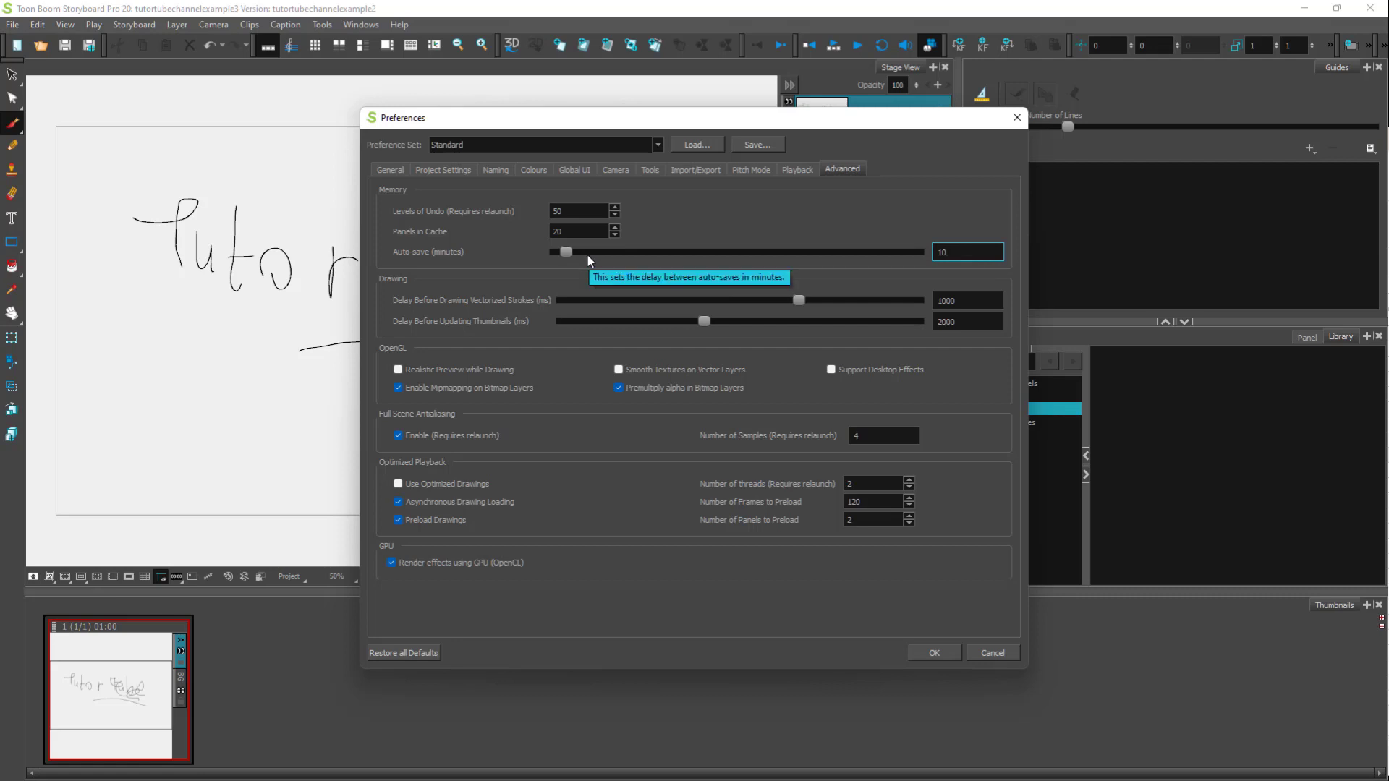
drag(948, 253, 926, 254)
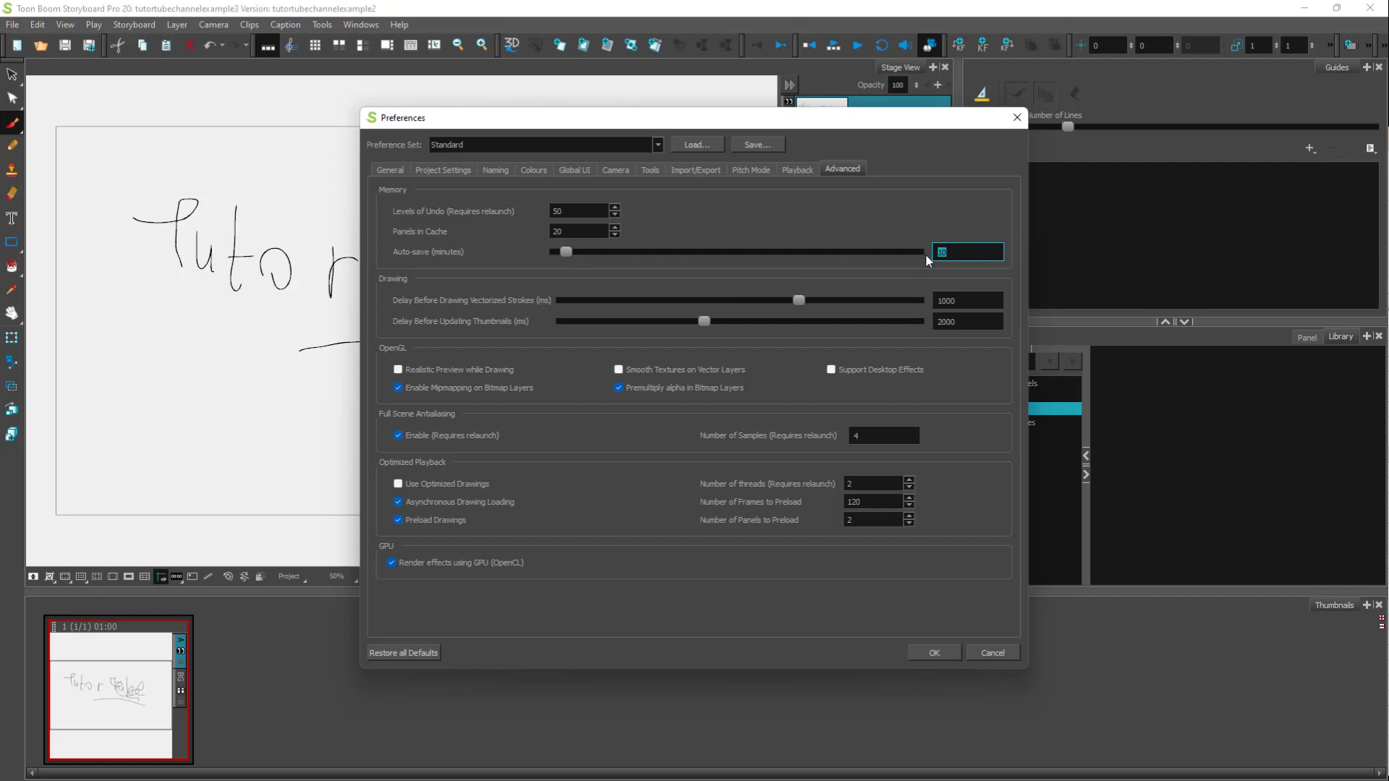
text(5)
click(937, 651)
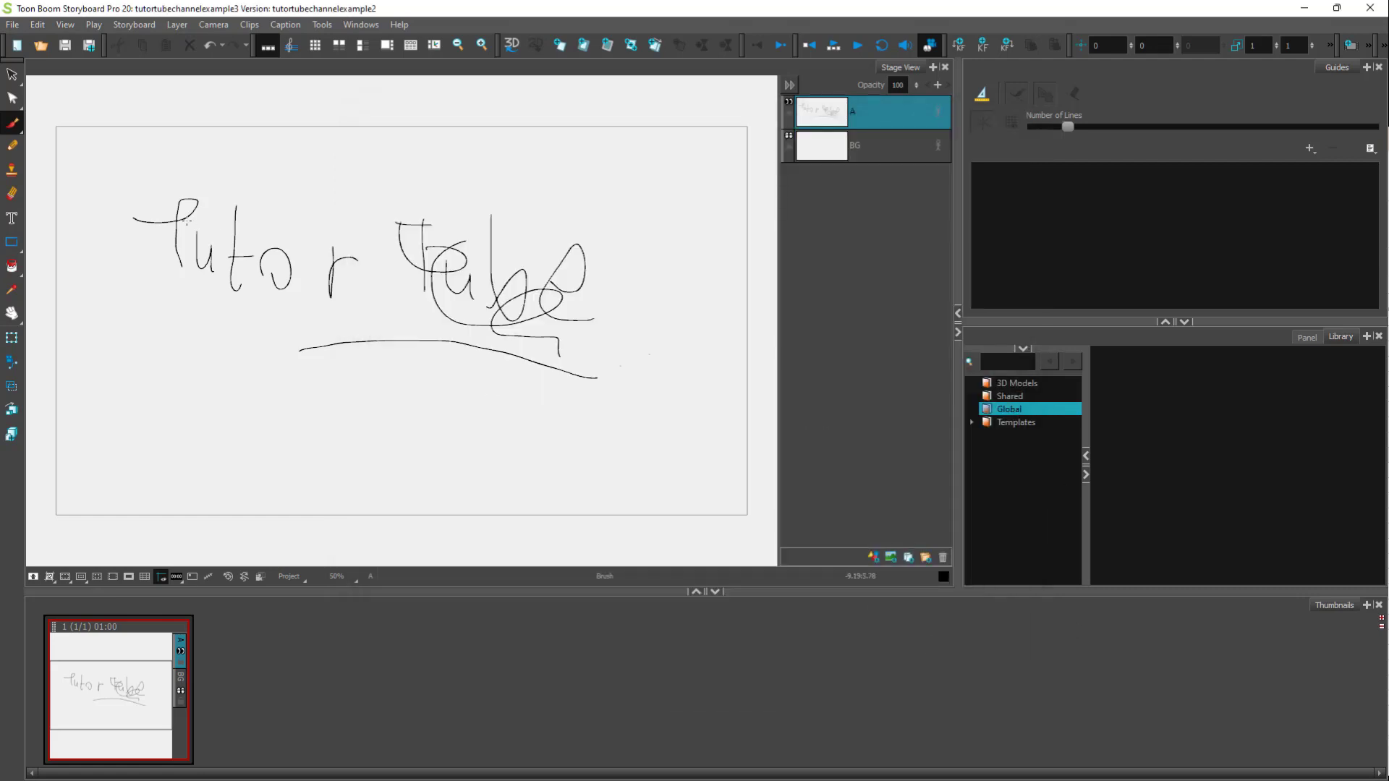
Set the auto-save interval to 20 minutes and draw an e-shaped stroke below the underline.
click(38, 24)
click(93, 276)
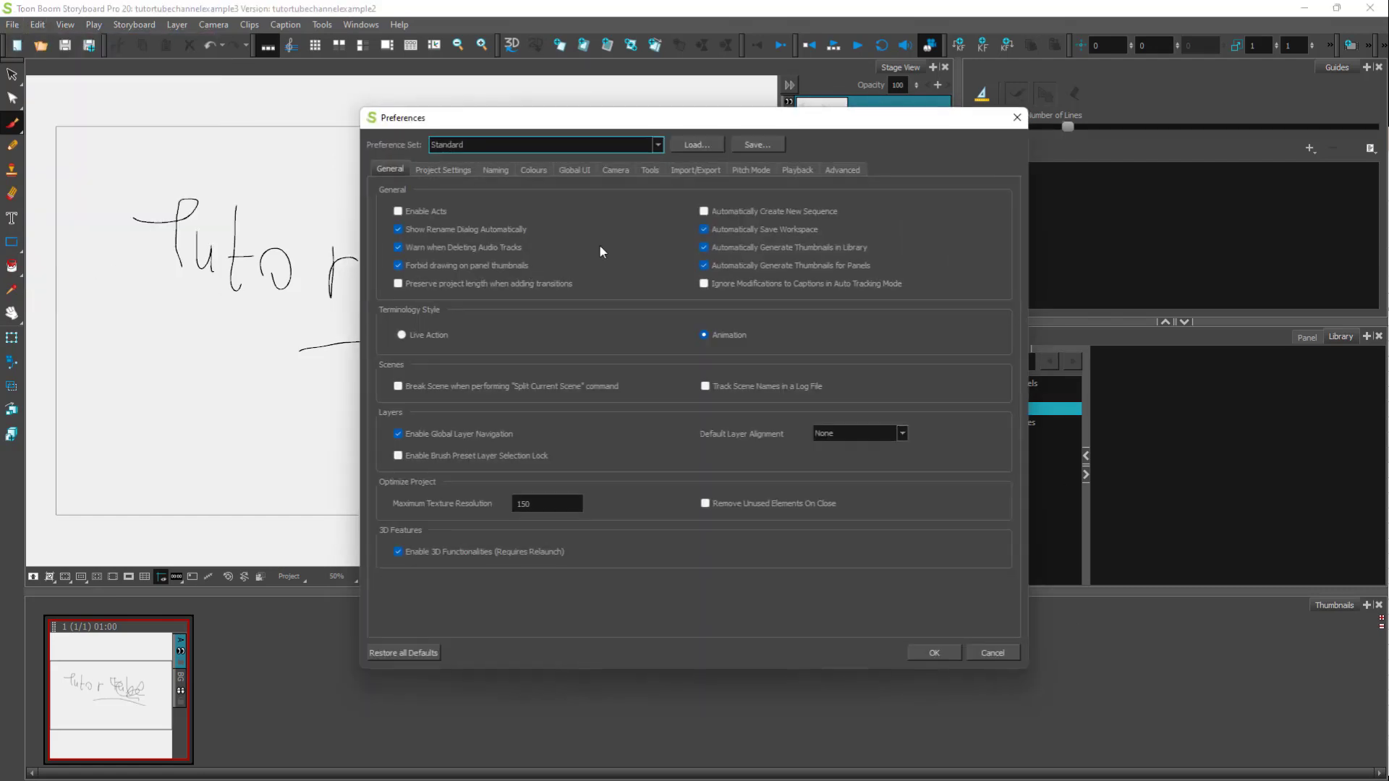
click(842, 169)
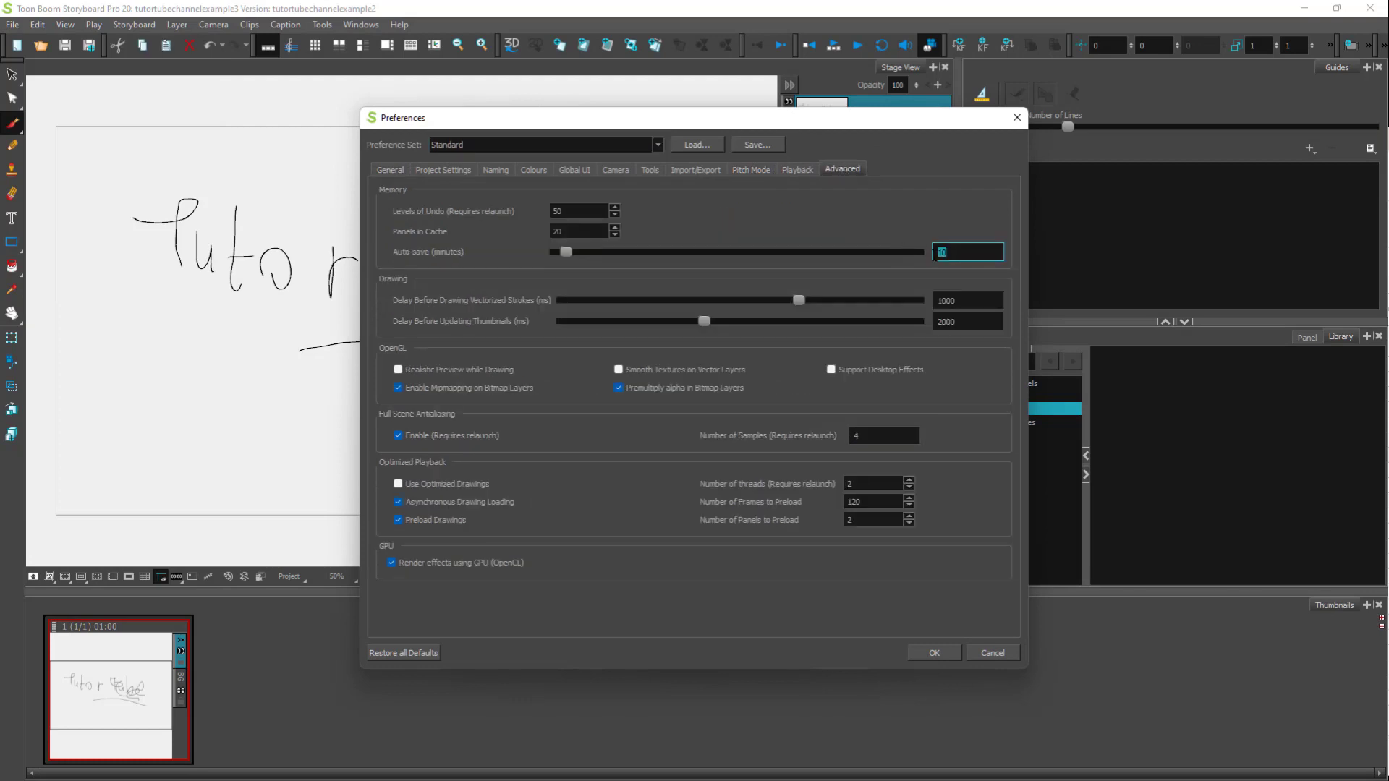
text(20)
key(Tab)
click(955, 654)
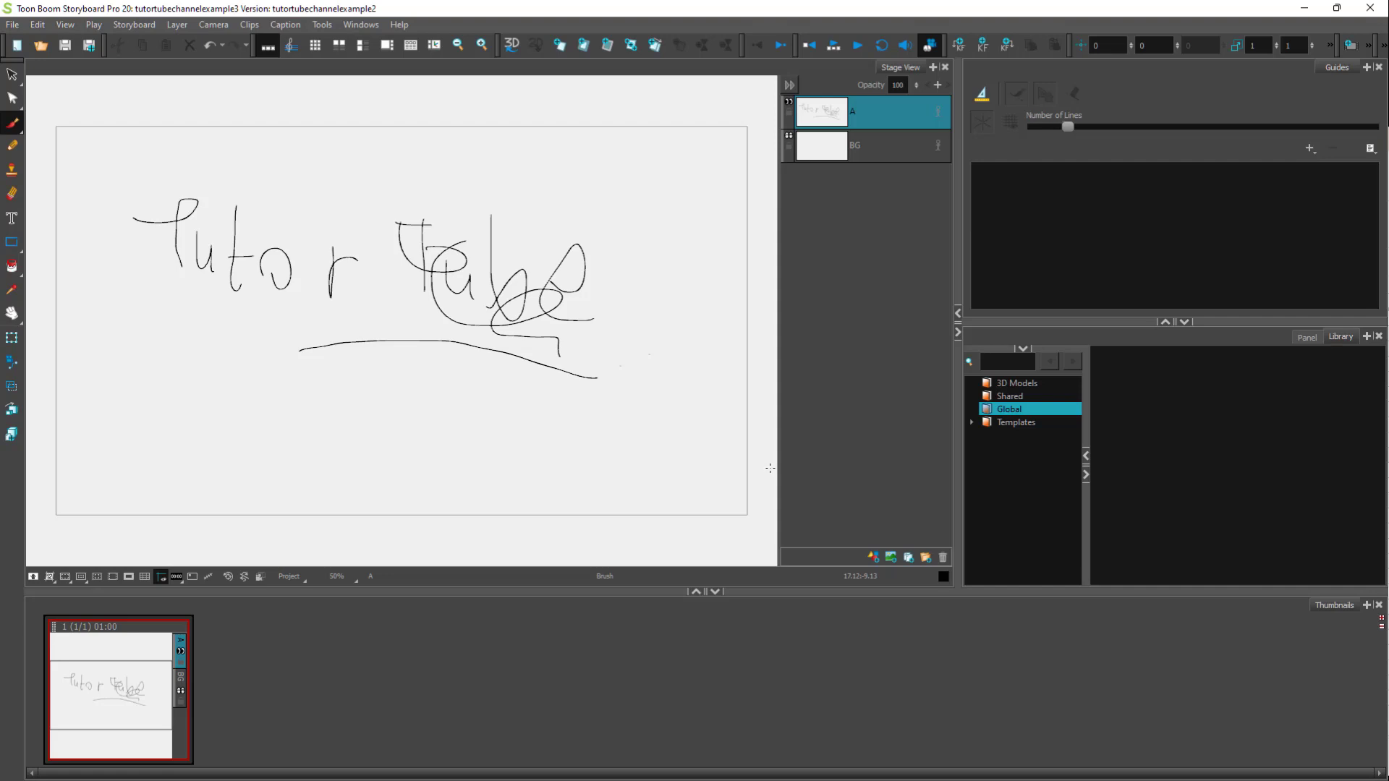
mouse_move(353, 366)
mouse_down()
mouse_move(391, 425)
mouse_move(410, 407)
mouse_up()
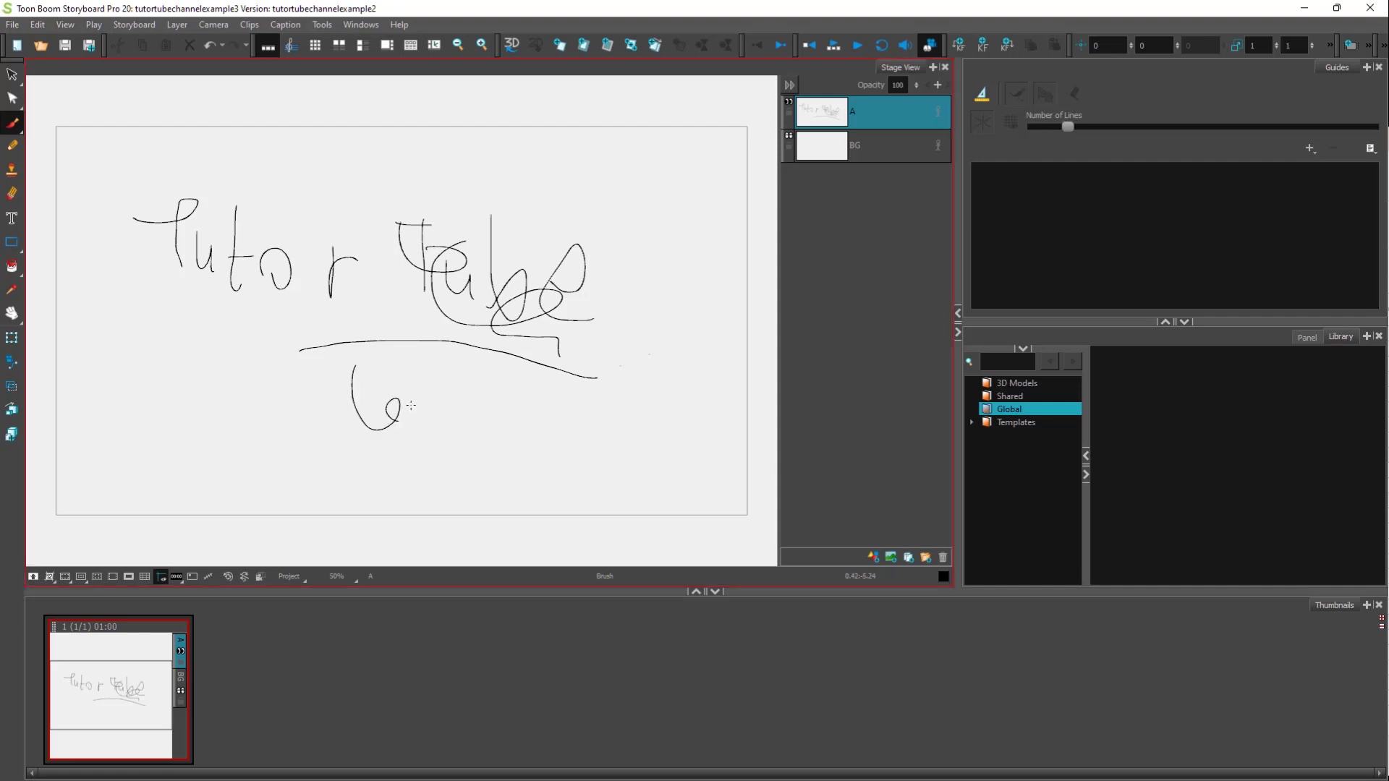